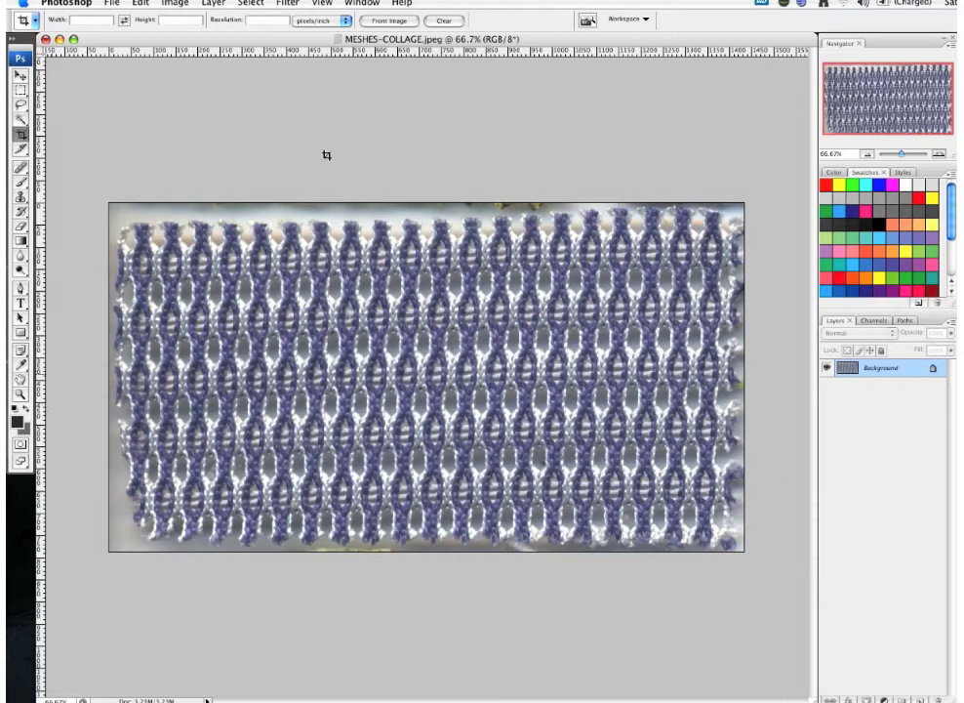
Place a vertical guide on the mesh image at about 330 px on the horizontal ruler.
left_click(362, 3)
mouse_move(322, 3)
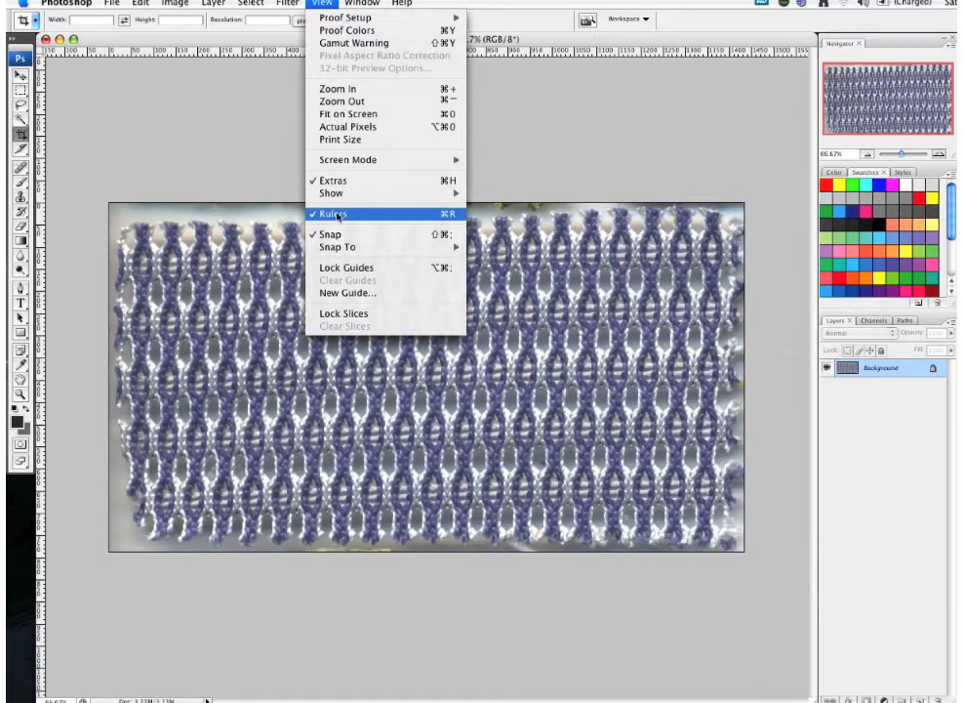
left_click(234, 152)
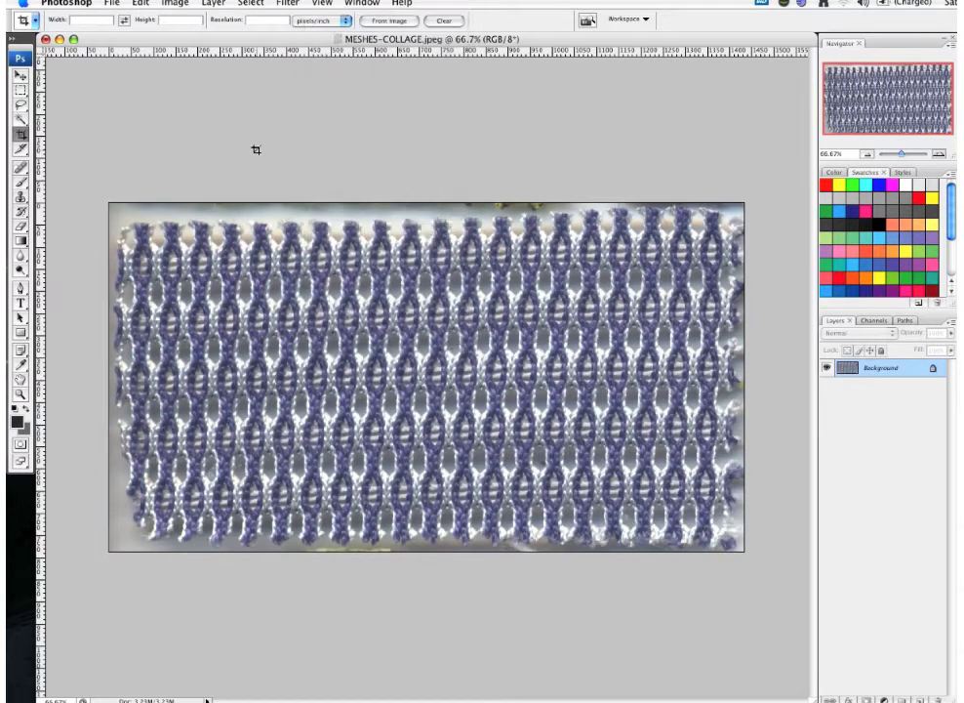
left_click_drag(41, 481, 256, 261)
left_click(20, 89)
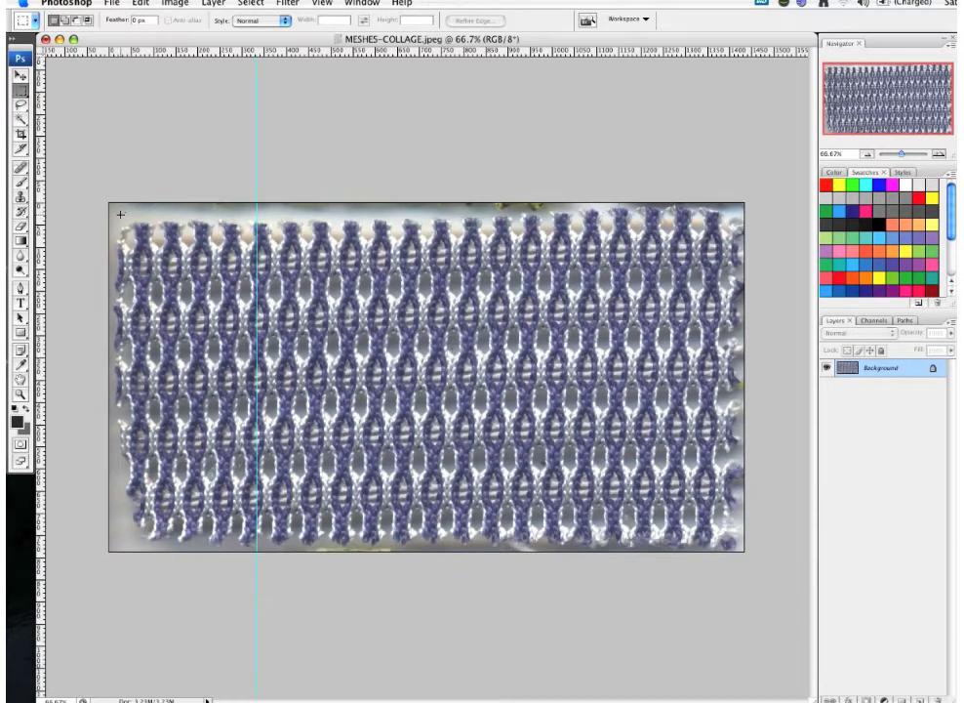
key("super+a")
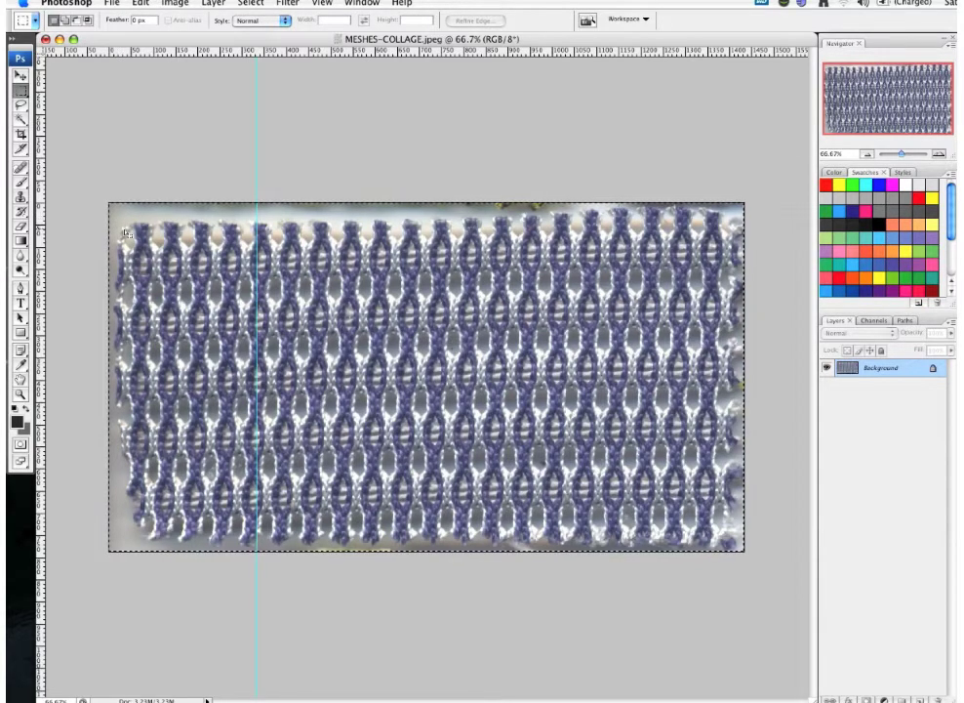
key("super+t")
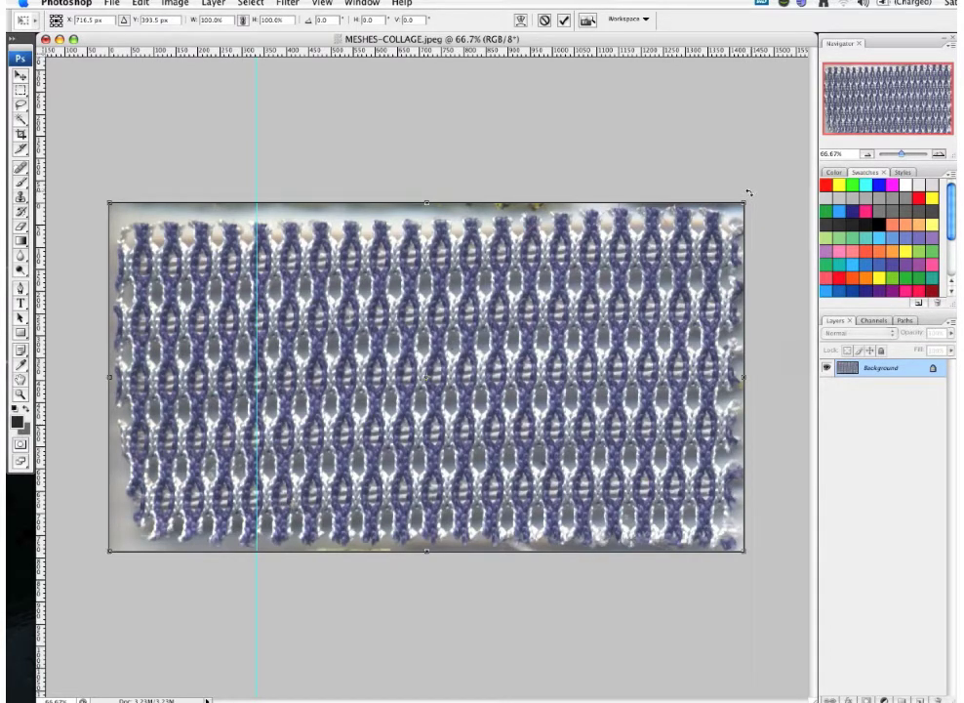
key("Return")
Place a second vertical guide along a mesh column at about 870 px.
key("m")
left_click_drag(497, 372, 496, 372)
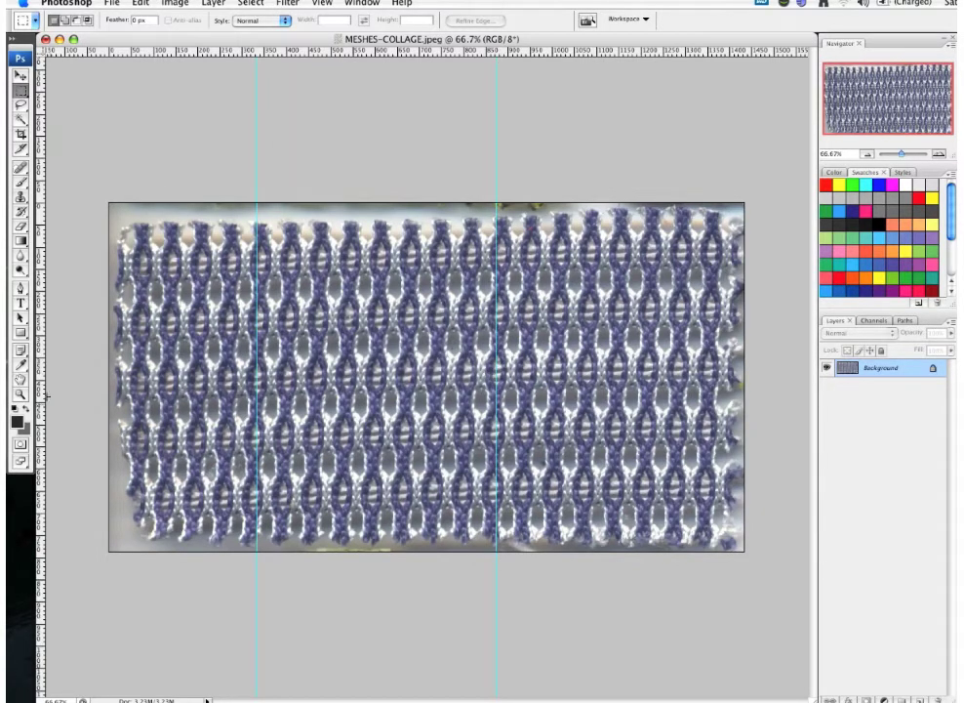
Rotate the whole image by -1.0° with Free Transform, aligning it to the guides and a horizontal guide at about 370 px, and deselect.
key("super+a")
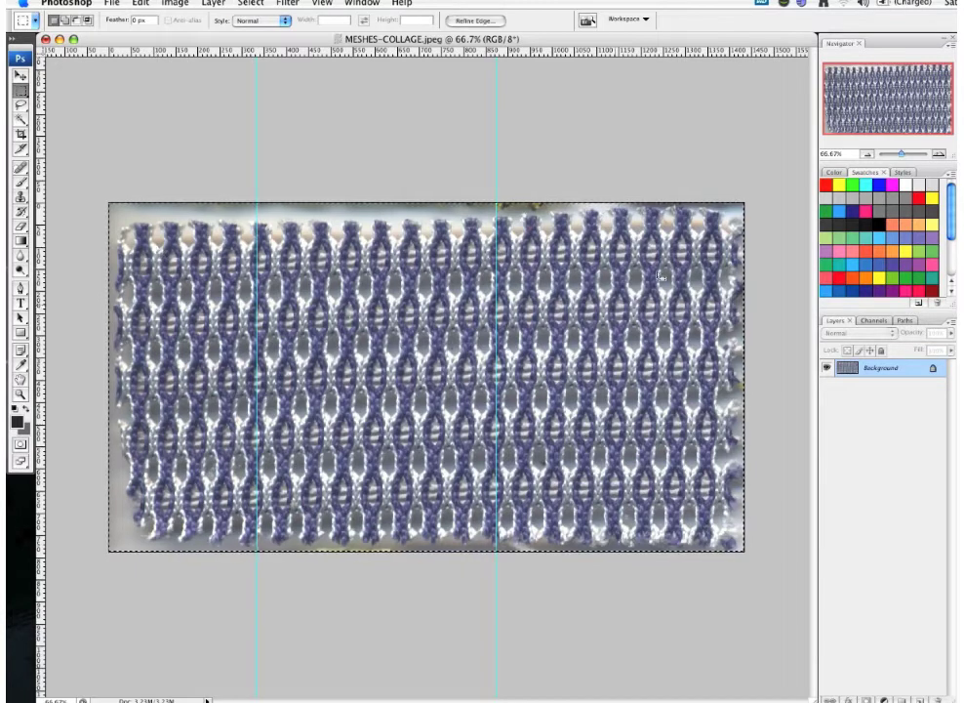
left_click(140, 3)
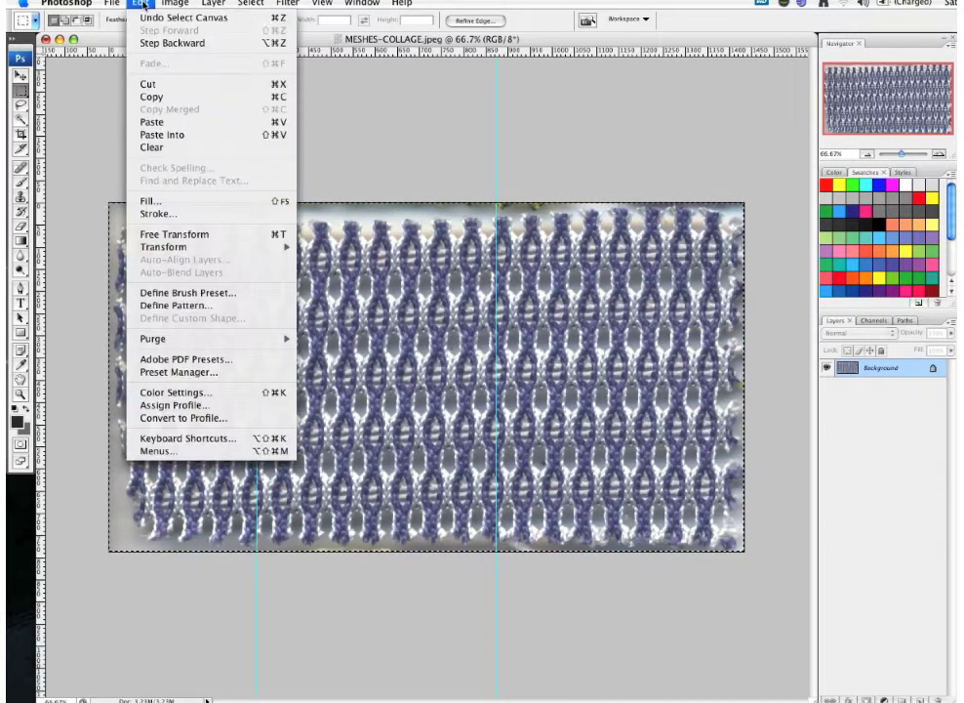
left_click(139, 185)
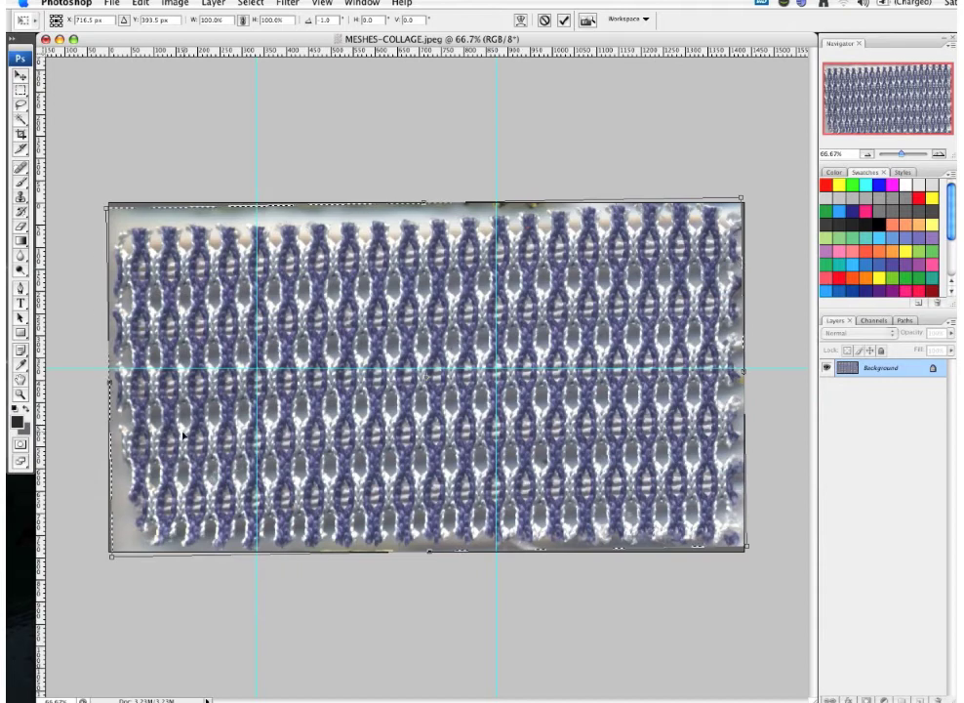
key("Return")
key("m")
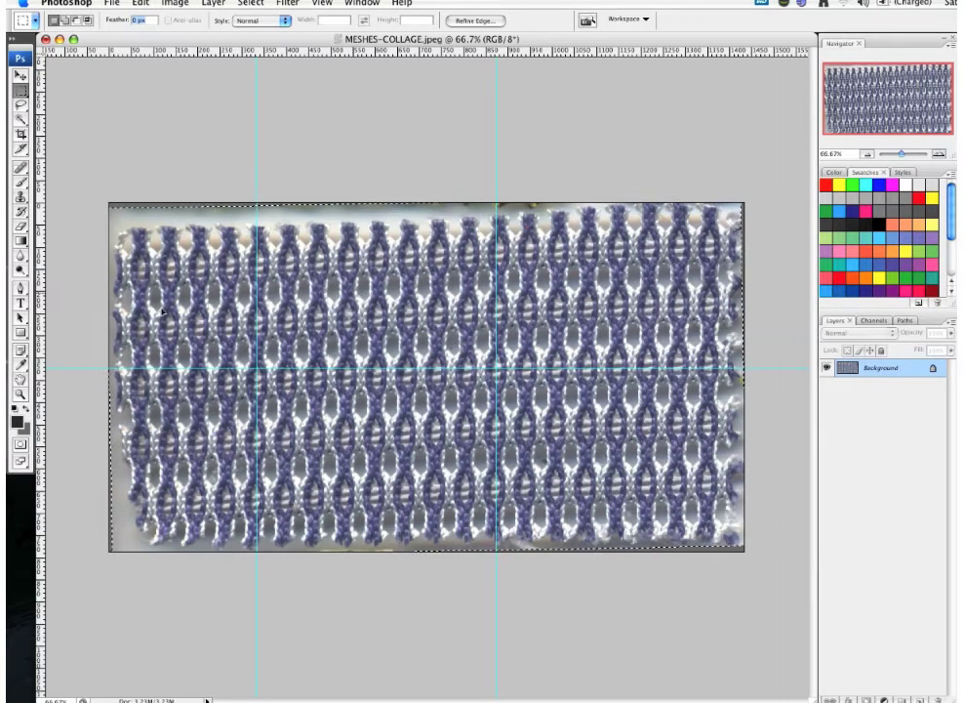
key("super+d")
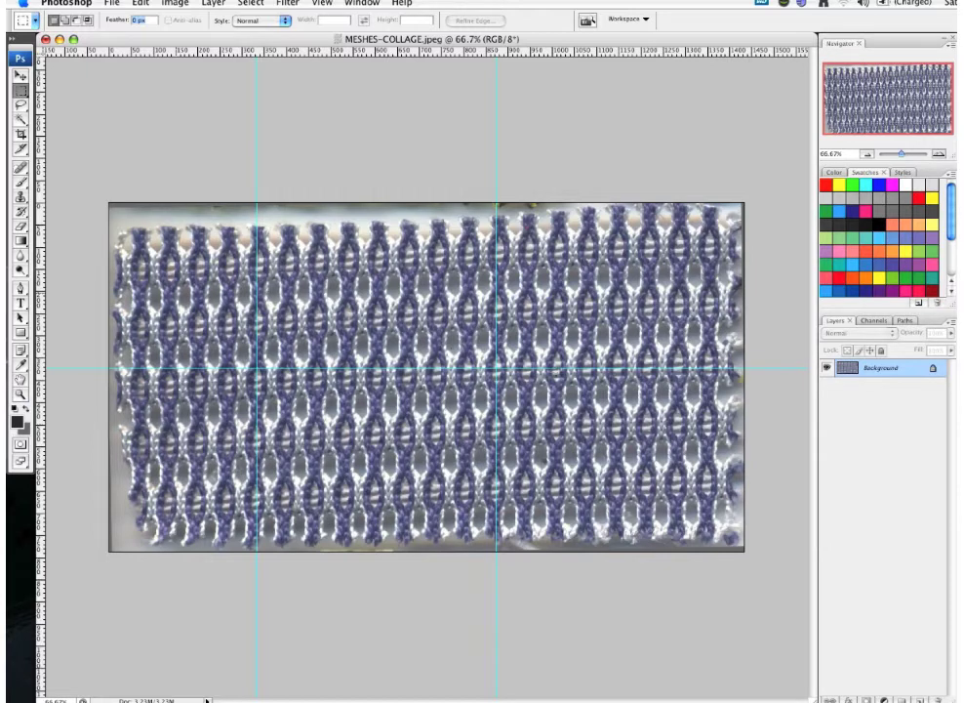
Crop the image to a repeating section in the mesh's lower-right part and resize it to 480 × 400 pixels without constrained proportions.
left_click(21, 133)
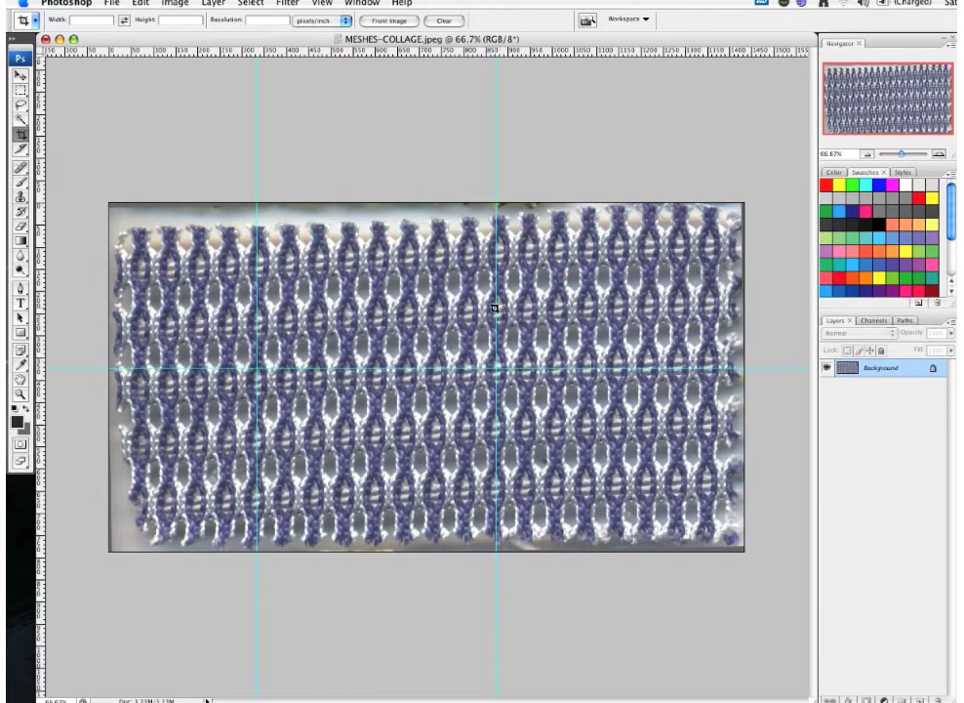
left_click_drag(495, 308, 676, 485)
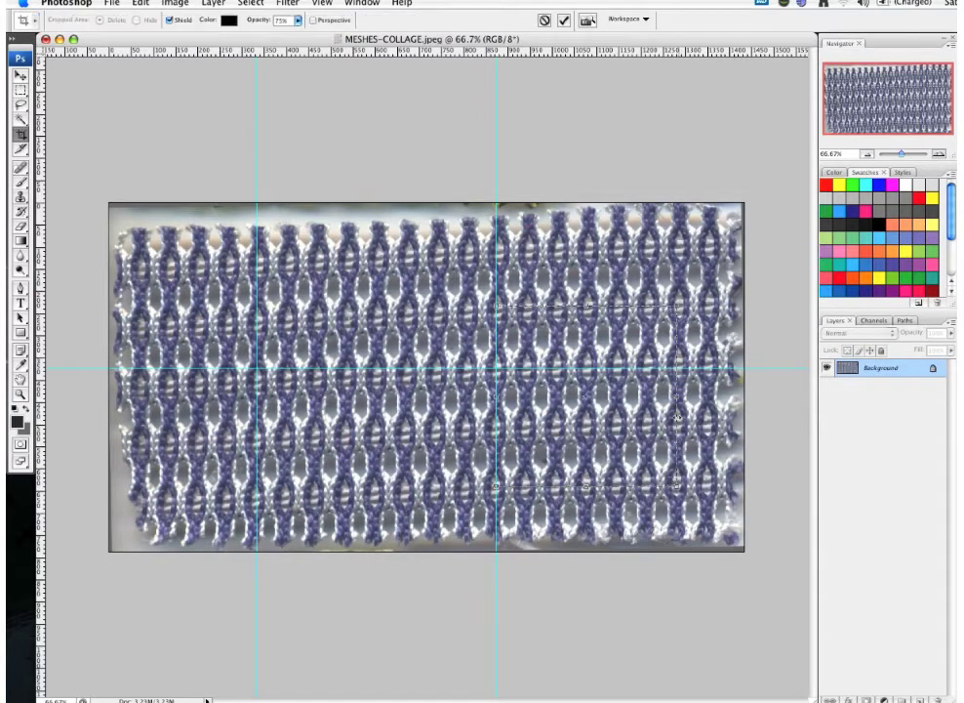
left_click_drag(482, 302, 467, 314)
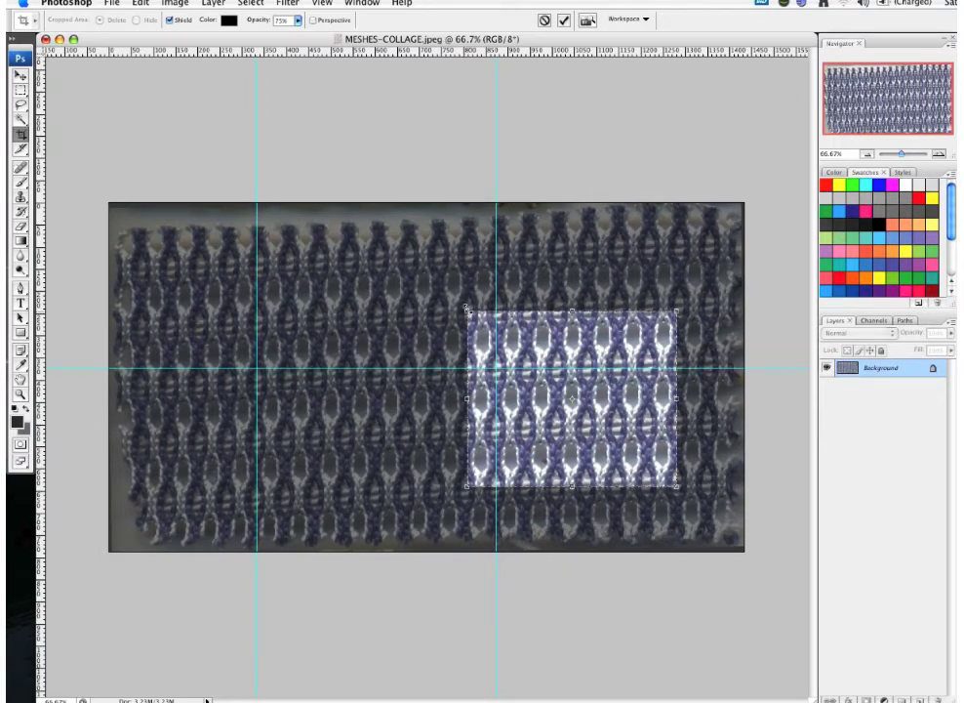
left_click_drag(677, 312, 681, 307)
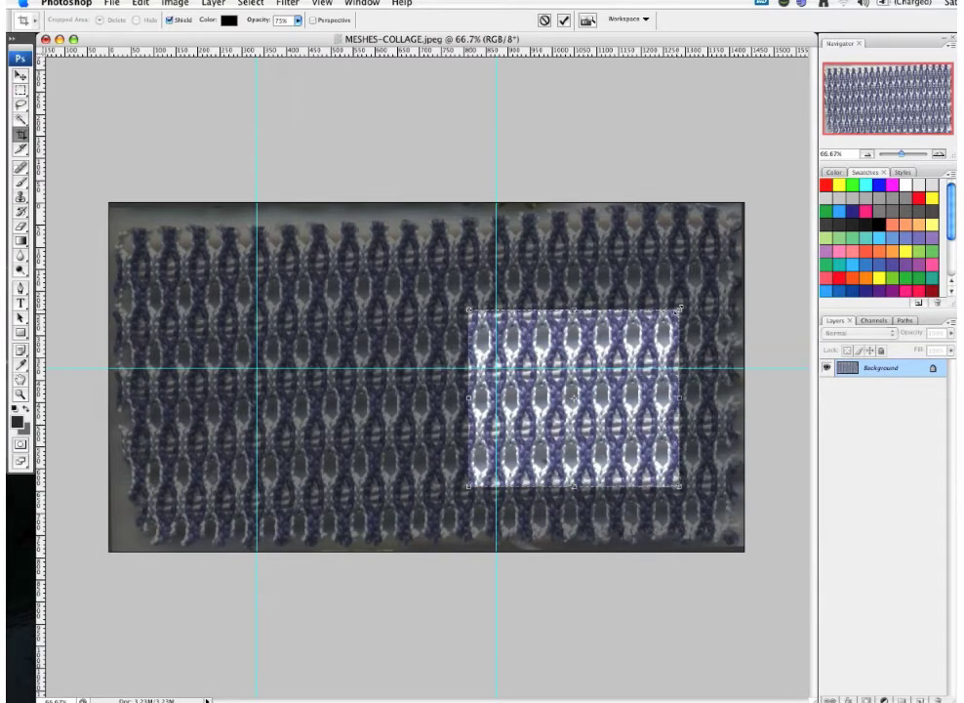
left_click_drag(682, 308, 684, 305)
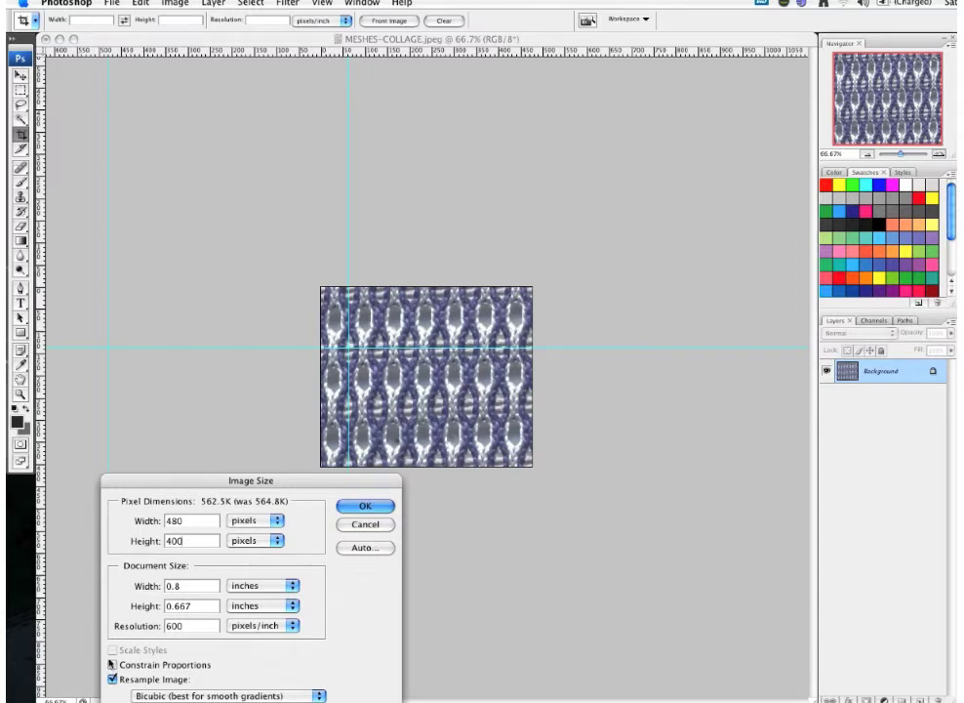
left_click(362, 505)
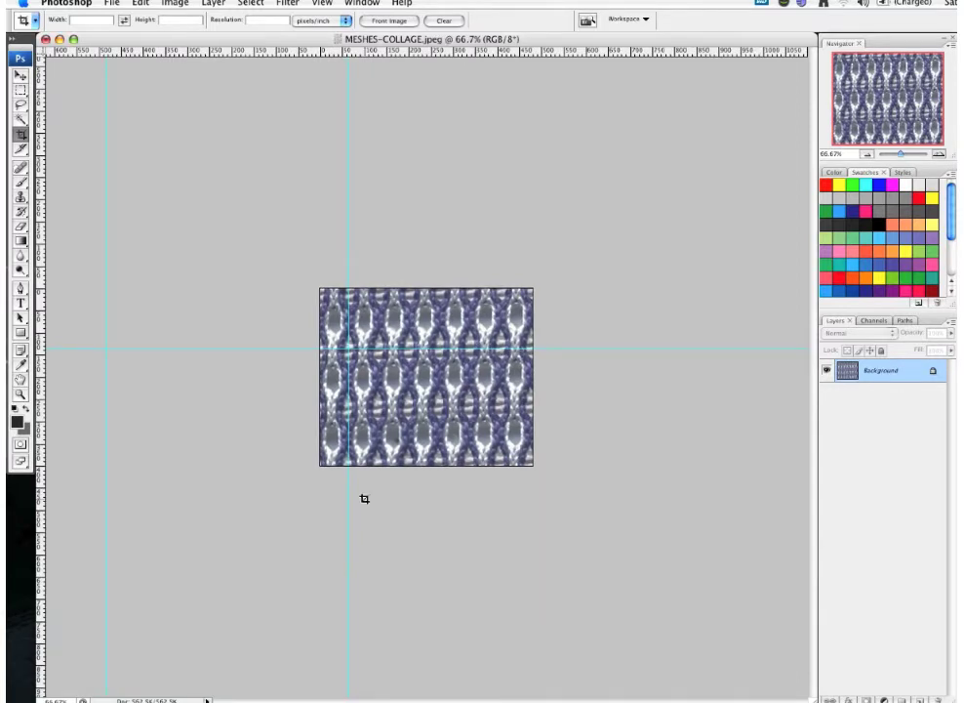
Offset the image by half its width and height with wrap-around, and enlarge the document window around the 200% view.
left_click(287, 4)
left_click(465, 327)
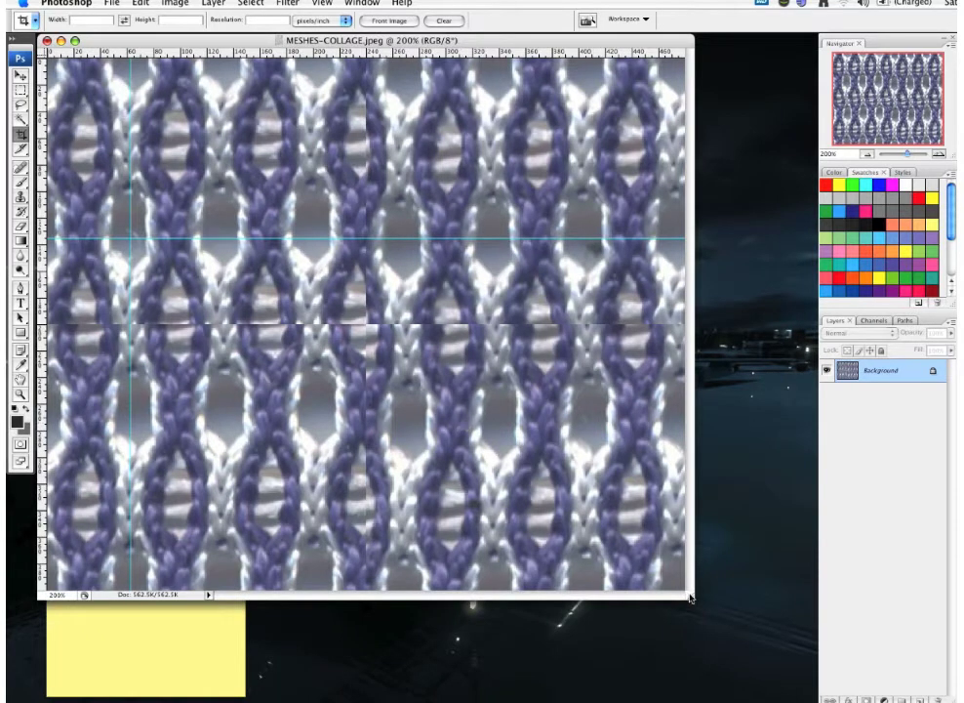
left_click_drag(691, 597, 817, 702)
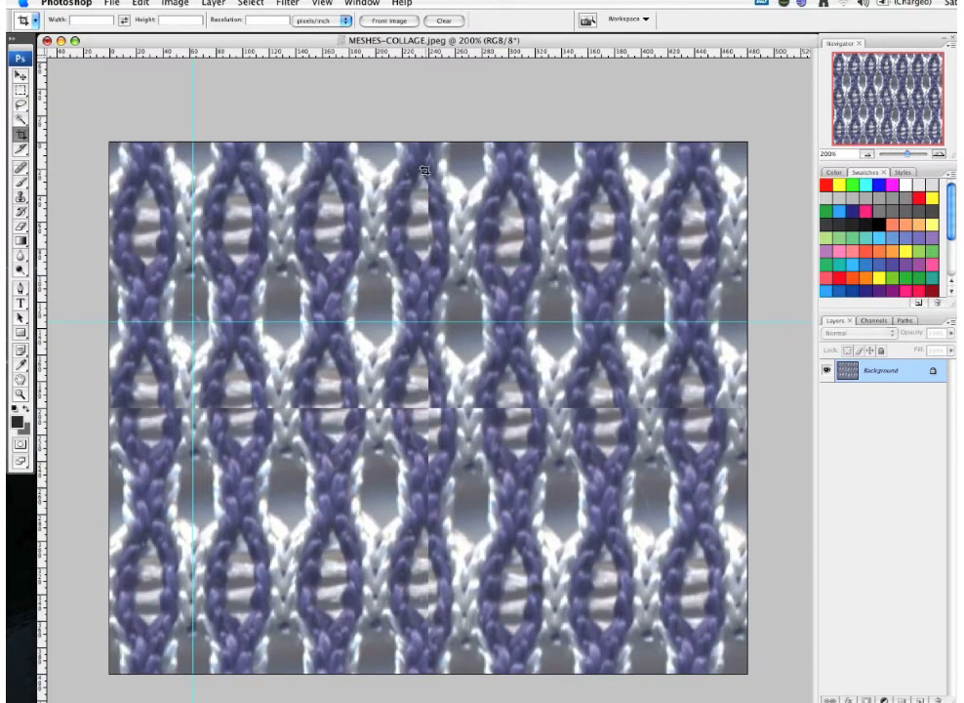
Use the Clone Stamp tool to paint over the vertical centre seam in the lower half of the fourth knit column.
key("s")
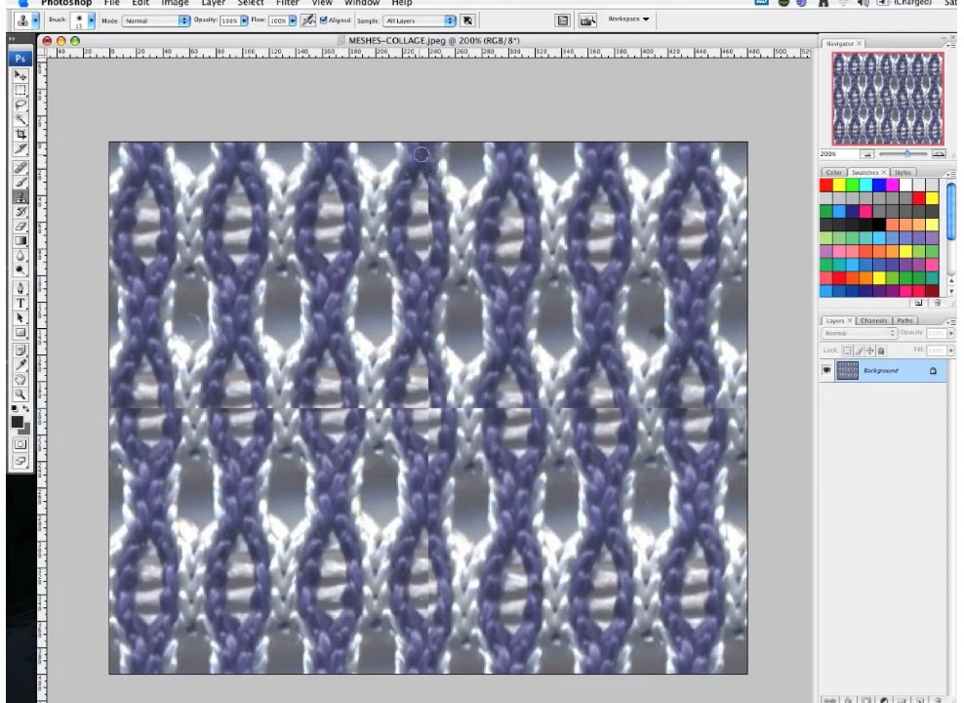
mouse_move(428, 537)
left_mouse_down()
mouse_move(440, 606)
mouse_move(501, 571)
mouse_move(534, 574)
mouse_move(432, 546)
mouse_move(440, 546)
mouse_move(435, 538)
mouse_move(443, 548)
mouse_move(432, 529)
mouse_move(442, 566)
mouse_move(421, 429)
left_mouse_up()
left_click(533, 571, "alt")
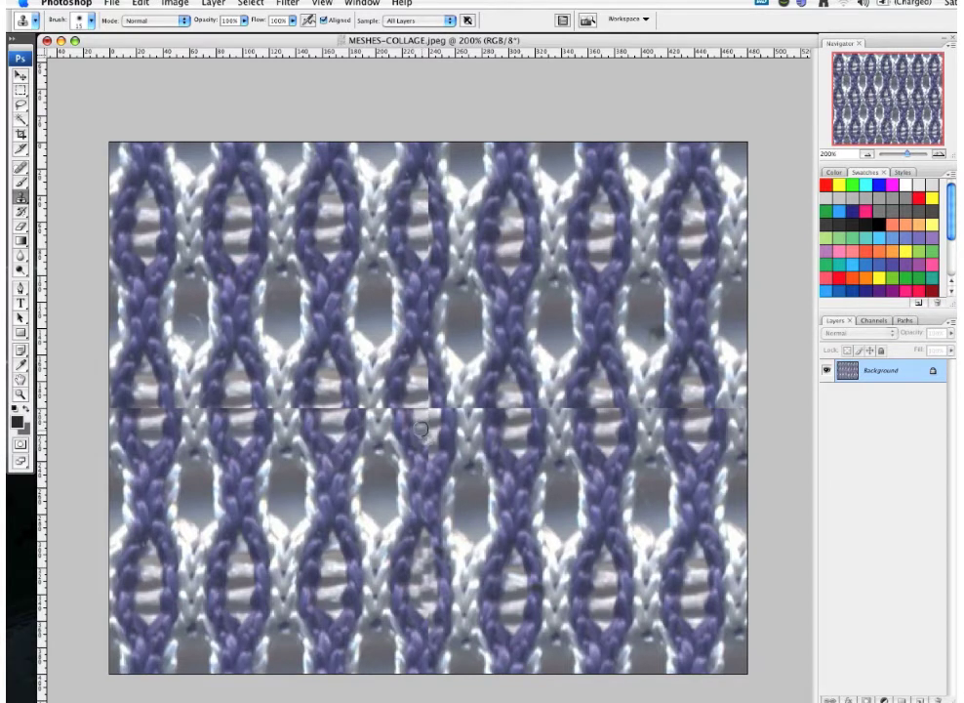
left_click(423, 425, "alt")
left_click_drag(427, 421, 427, 427)
Clone mesh texture over the horizontal seam across the third column's middle oval.
left_click(333, 424, "alt")
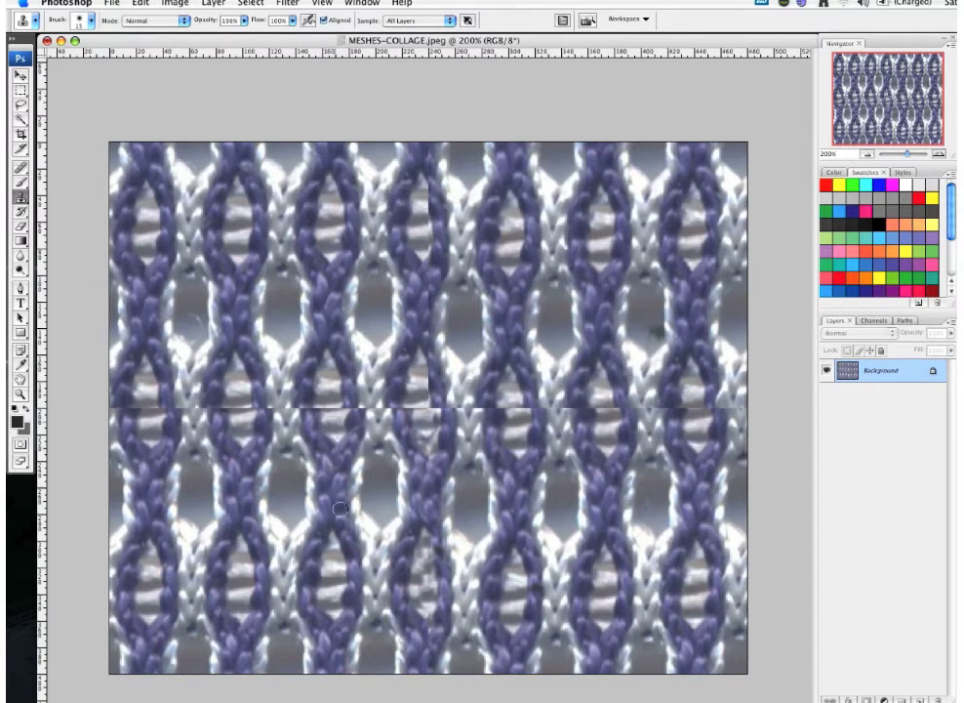
left_click(342, 380, "alt")
left_click(337, 370)
left_click(347, 358, "alt")
mouse_move(354, 357)
left_mouse_down()
mouse_move(356, 375)
mouse_move(337, 376)
left_mouse_up()
left_click(331, 426, "alt")
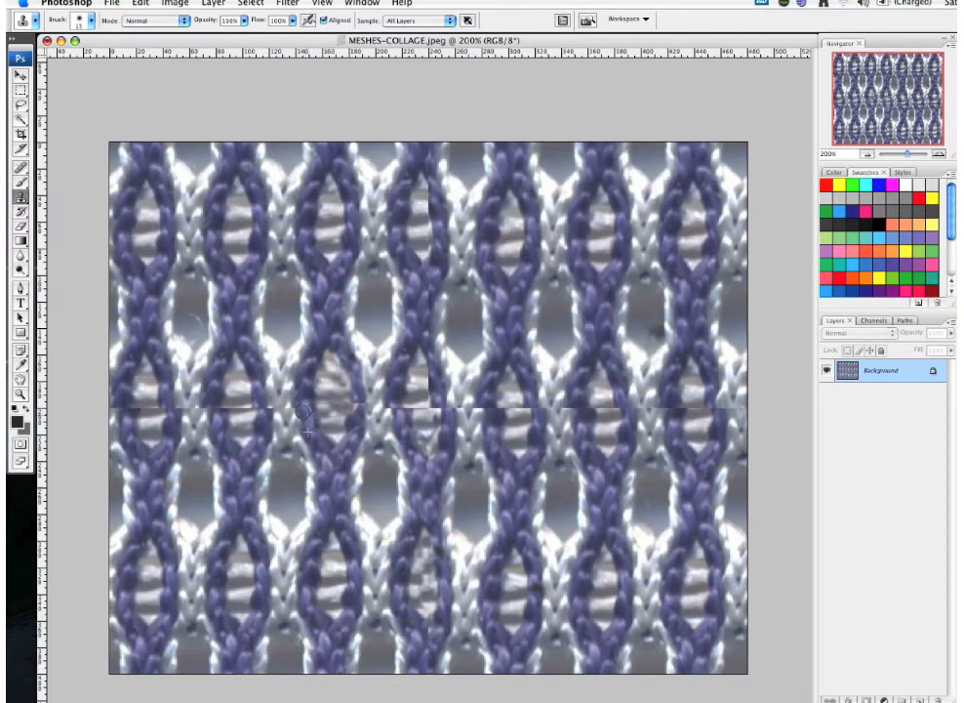
Clone white knit and oval texture over the horizontal seam between the second and third columns and inside the second column's oval.
left_click(286, 426, "alt")
left_click_drag(283, 408, 289, 414)
left_click(279, 384, "alt")
left_click_drag(275, 404, 274, 418)
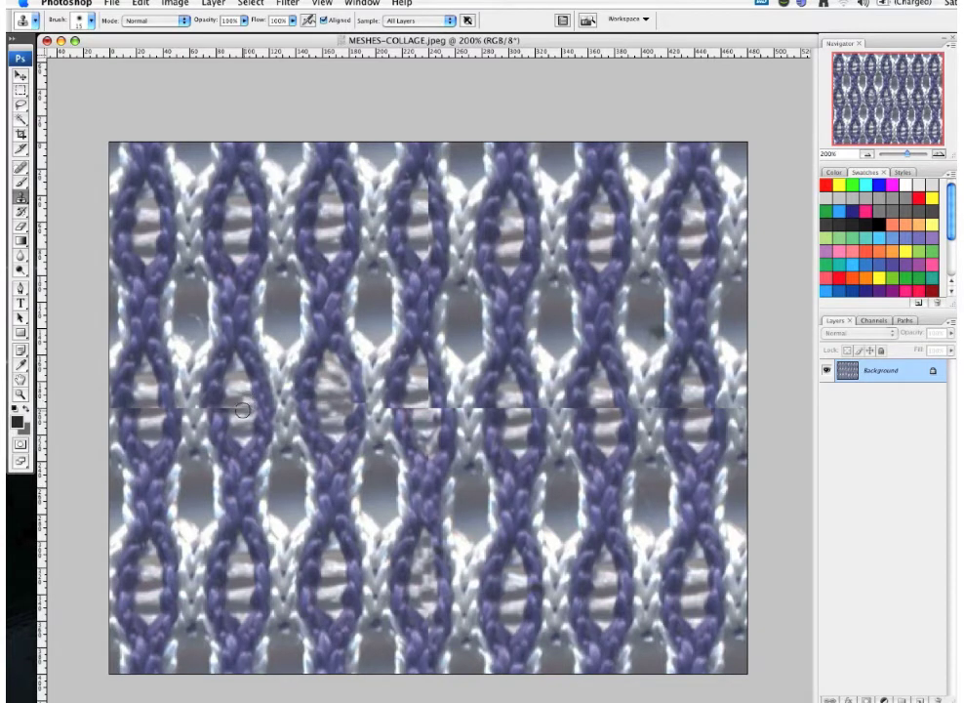
left_click(236, 388, "alt")
left_click_drag(229, 406, 228, 393)
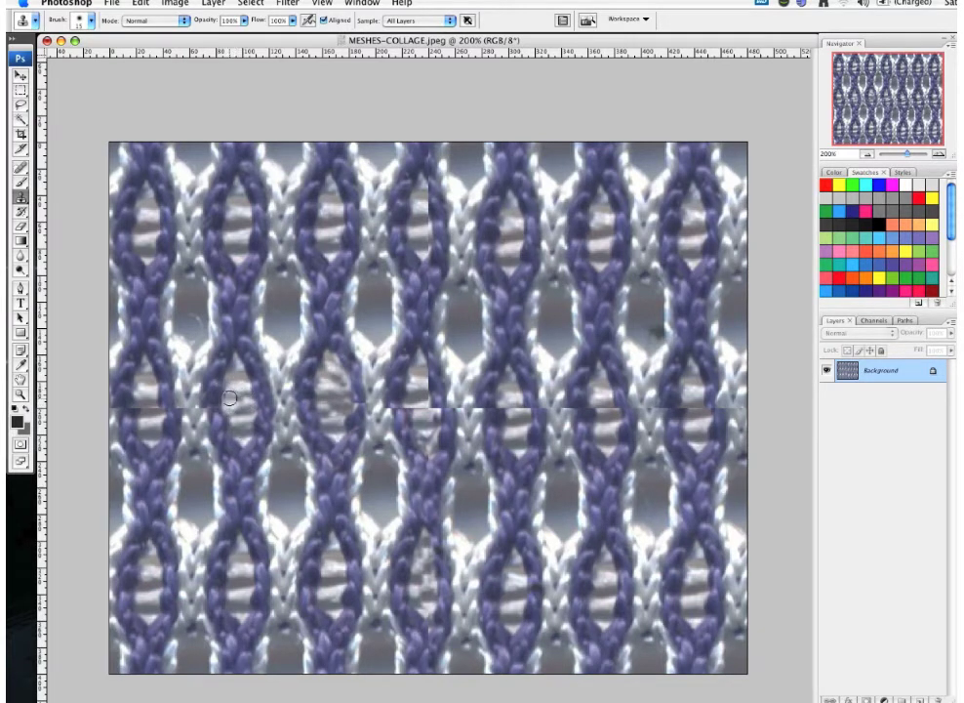
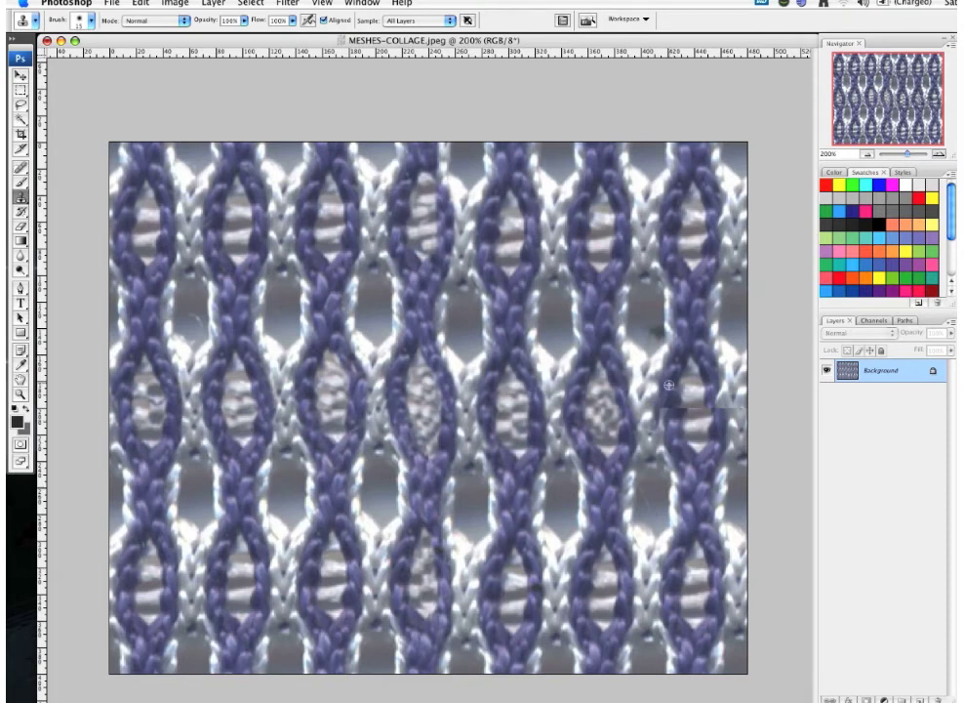
Clone mesh texture over the remaining horizontal seam across the last column's middle oval and its purple borders.
left_click(667, 392, "alt")
left_click(665, 411)
left_click(686, 387)
left_click(702, 469, "alt")
left_click_drag(716, 410, 714, 430)
left_click(690, 322, "alt")
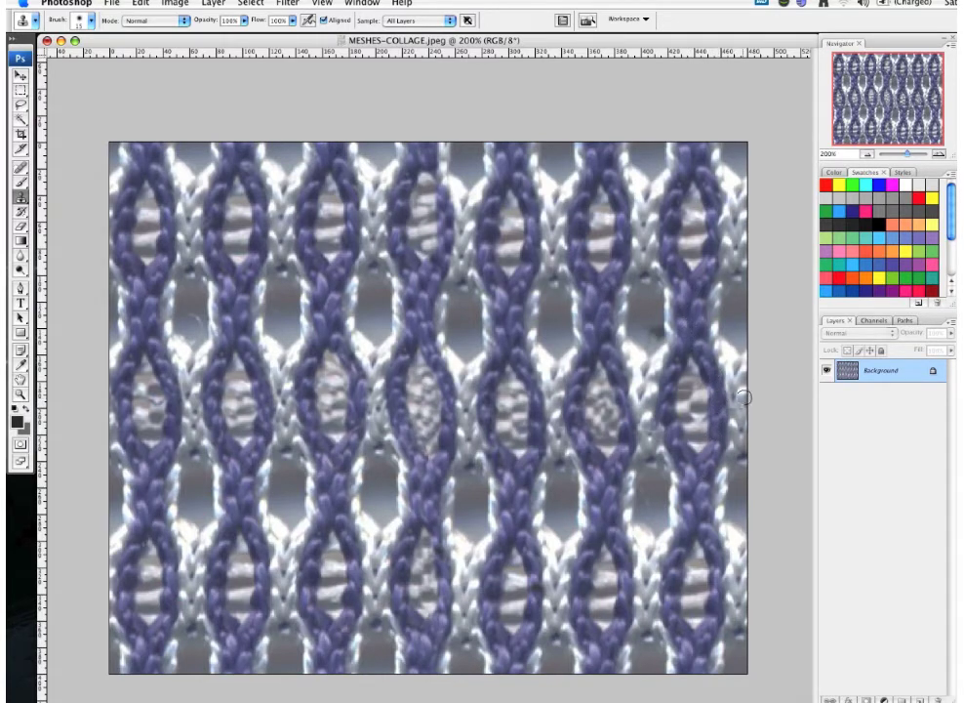
Clone over the seam remnant at the image's right edge and retouch the inside of the last column's middle oval.
left_click(733, 394, "alt")
left_click_drag(733, 410, 744, 414)
left_click(735, 420, "alt")
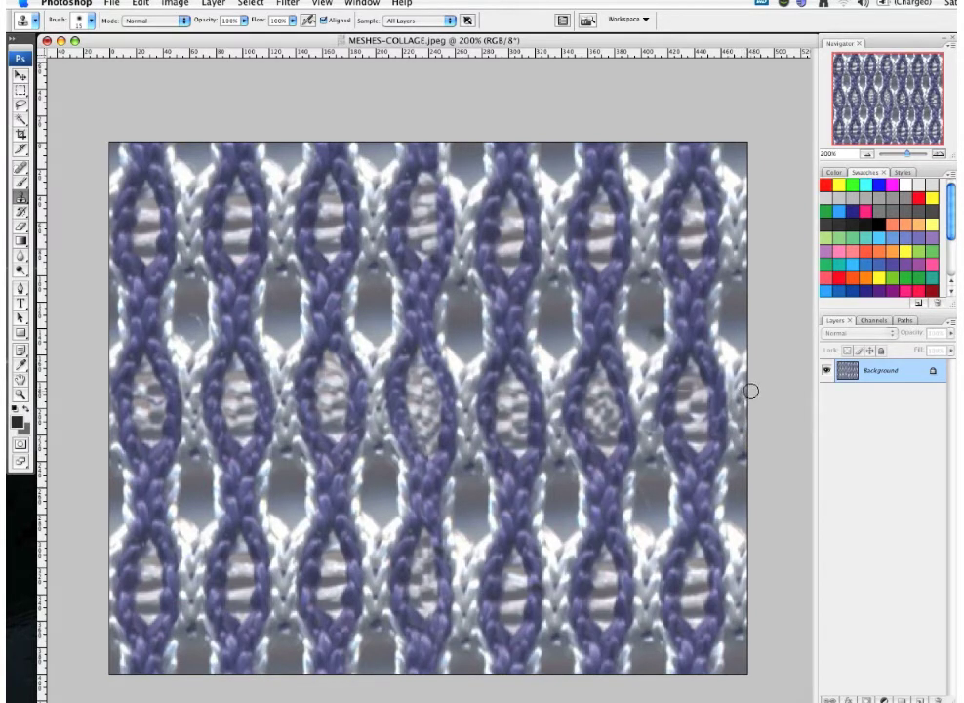
left_click(691, 418, "alt")
left_click_drag(687, 388, 697, 402)
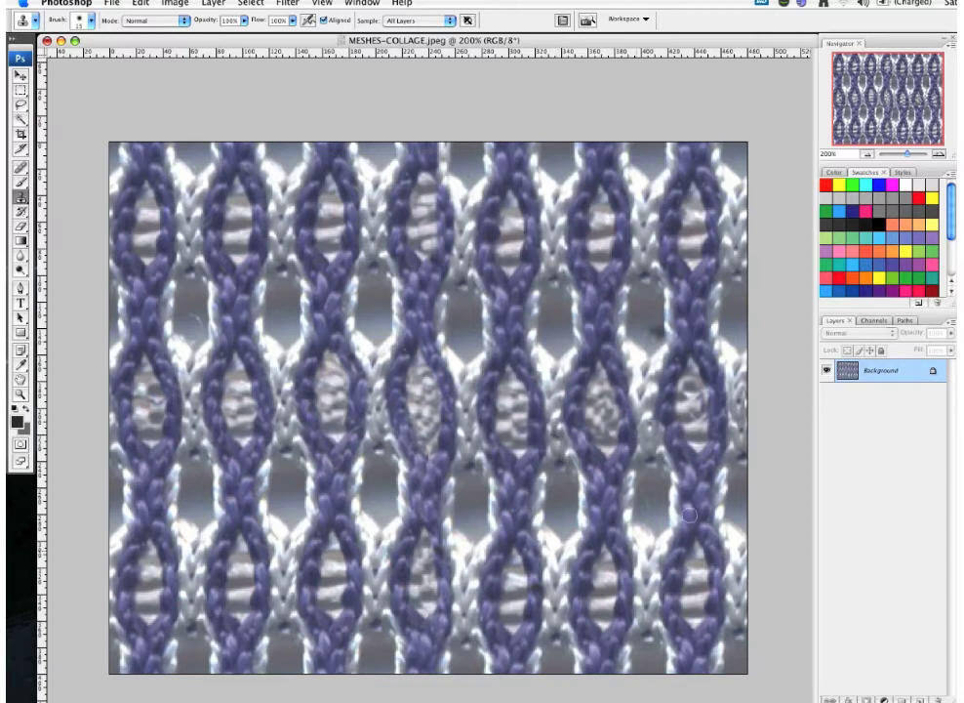
Clone clean stripes from the second column into the fourth column's middle oval and retouch the purple yarn at that column's base.
left_click(239, 586, "alt")
left_click_drag(423, 401, 425, 434)
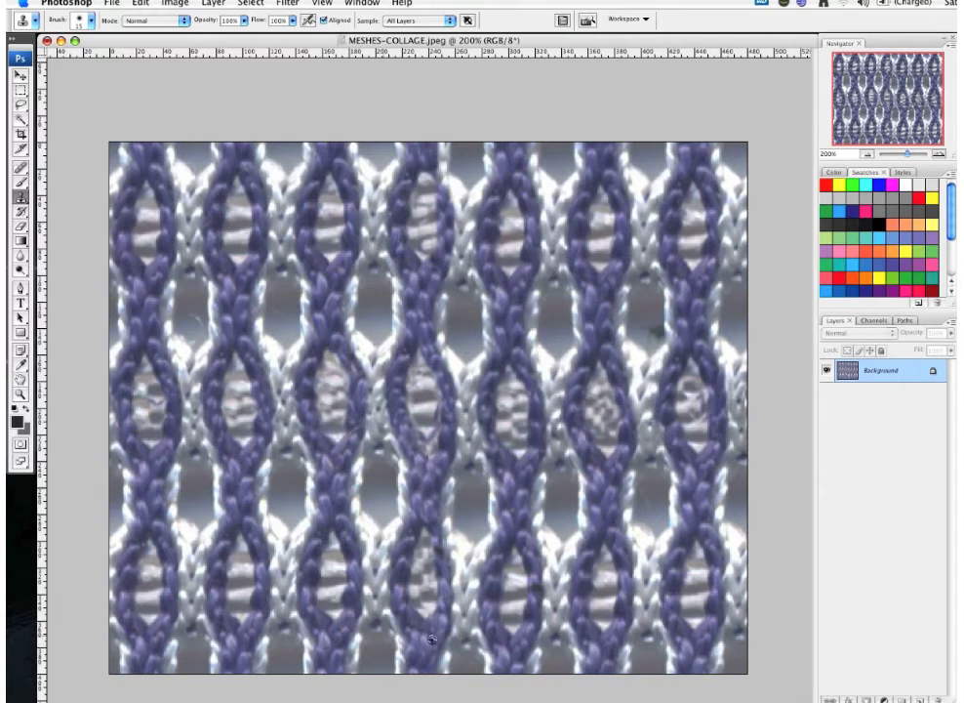
mouse_move(423, 649)
left_mouse_down()
mouse_move(324, 652)
mouse_move(421, 667)
left_mouse_up()
left_click(322, 648, "alt")
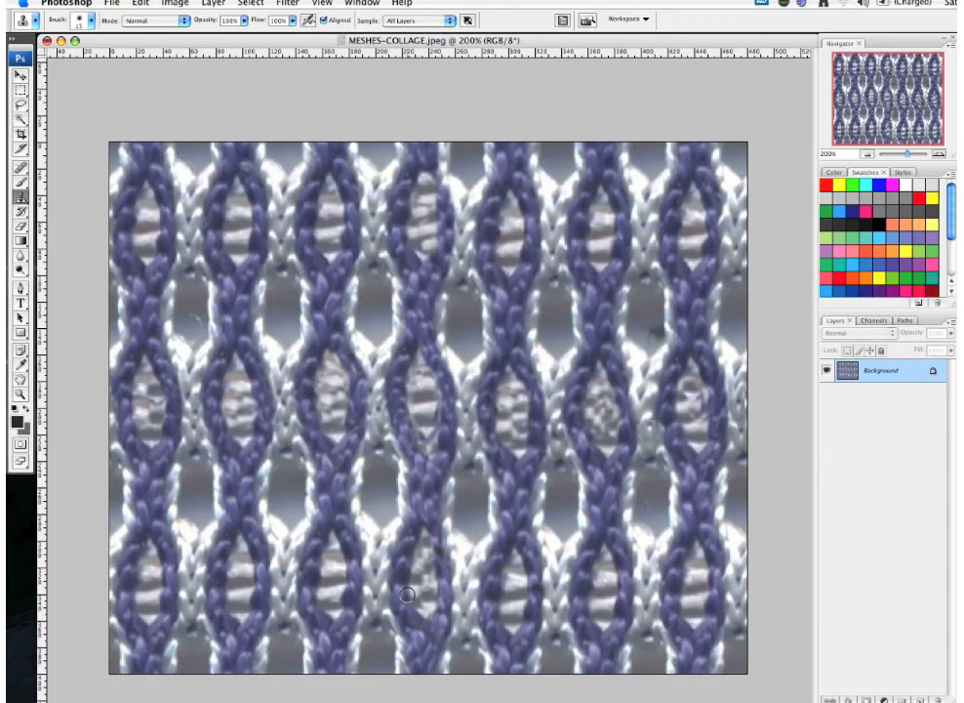
Define the finished mesh image as a pattern, replacing "-COLLAGE" in the suggested name with "-test".
left_click(142, 5)
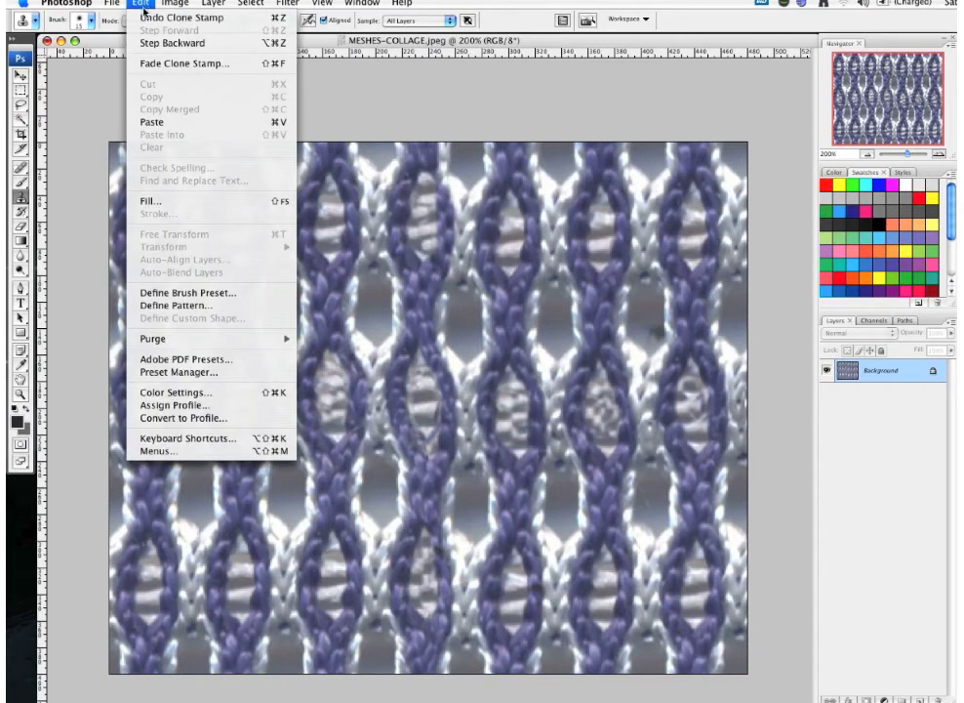
left_click(185, 309)
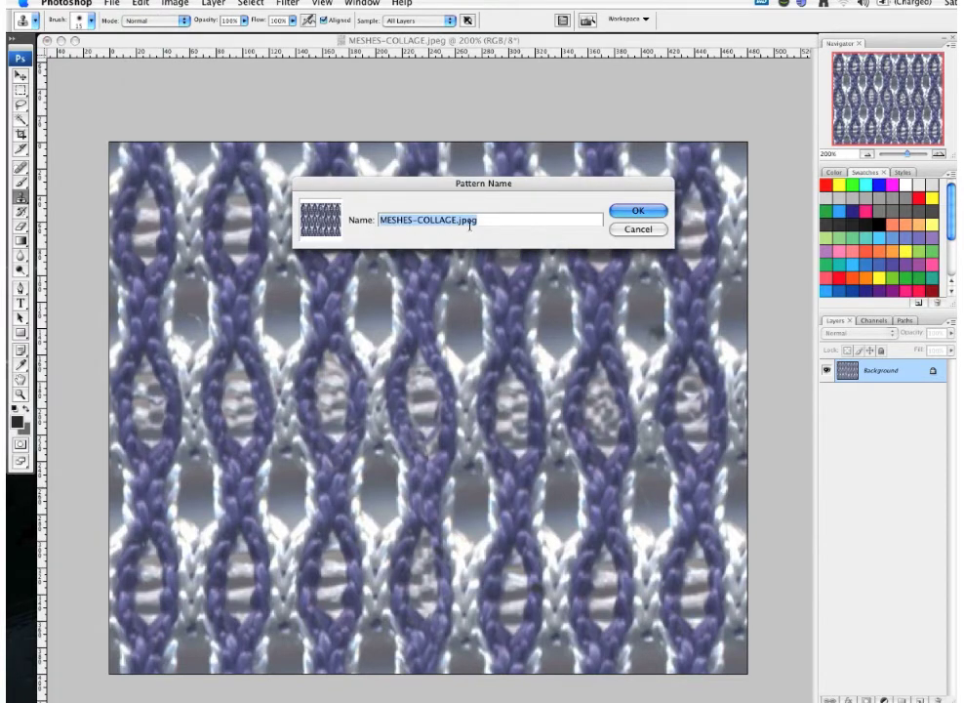
left_click_drag(455, 222, 419, 222)
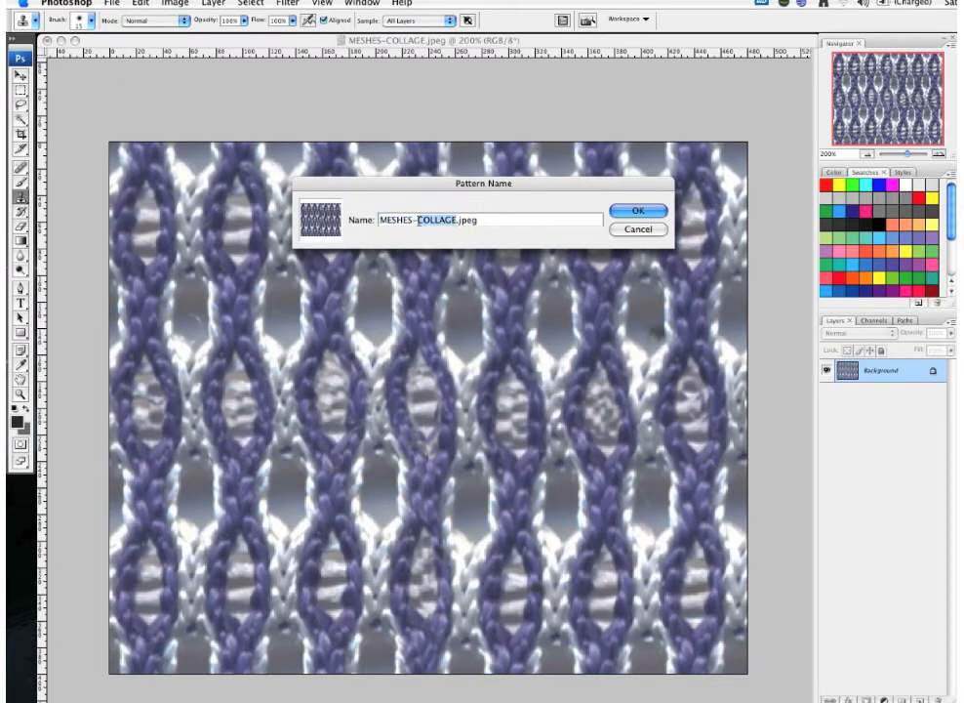
key("BackSpace")
key("BackSpace")
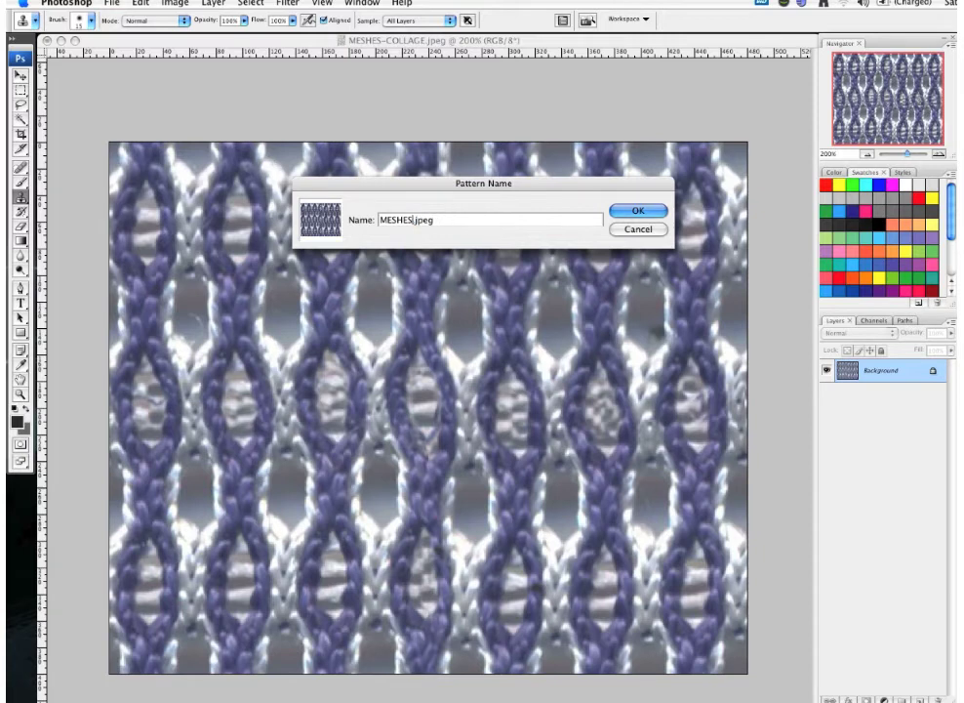
key("BackSpace")
key("BackSpace")
type("-test")
left_click(633, 212)
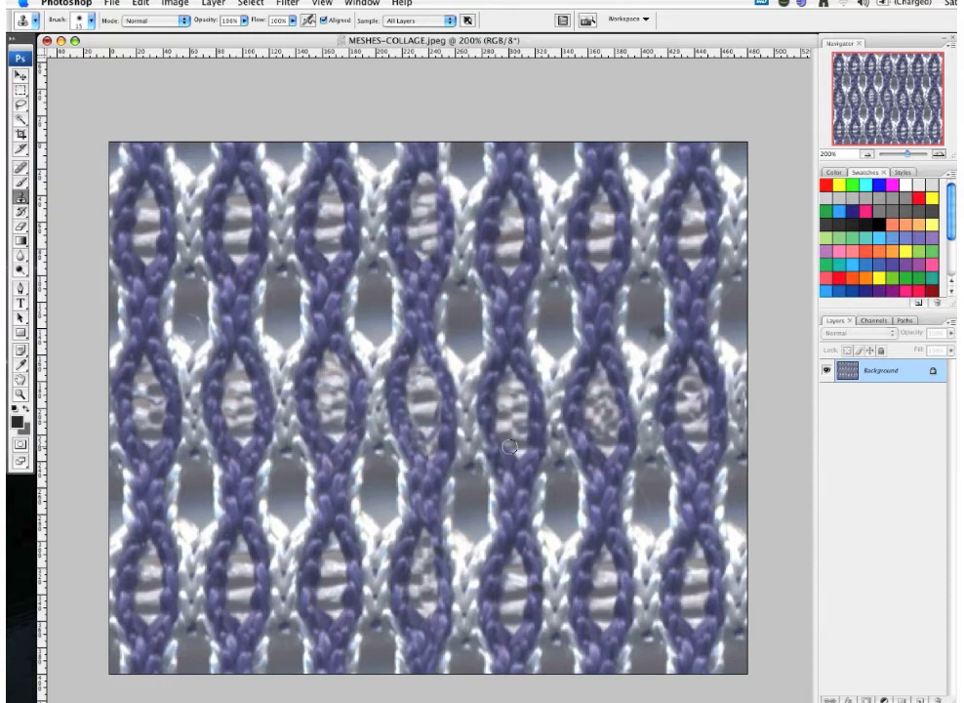
Create a new RGB document 5 by 5 inches at 300 pixels/inch with a white background.
key("super+n")
left_click(439, 360)
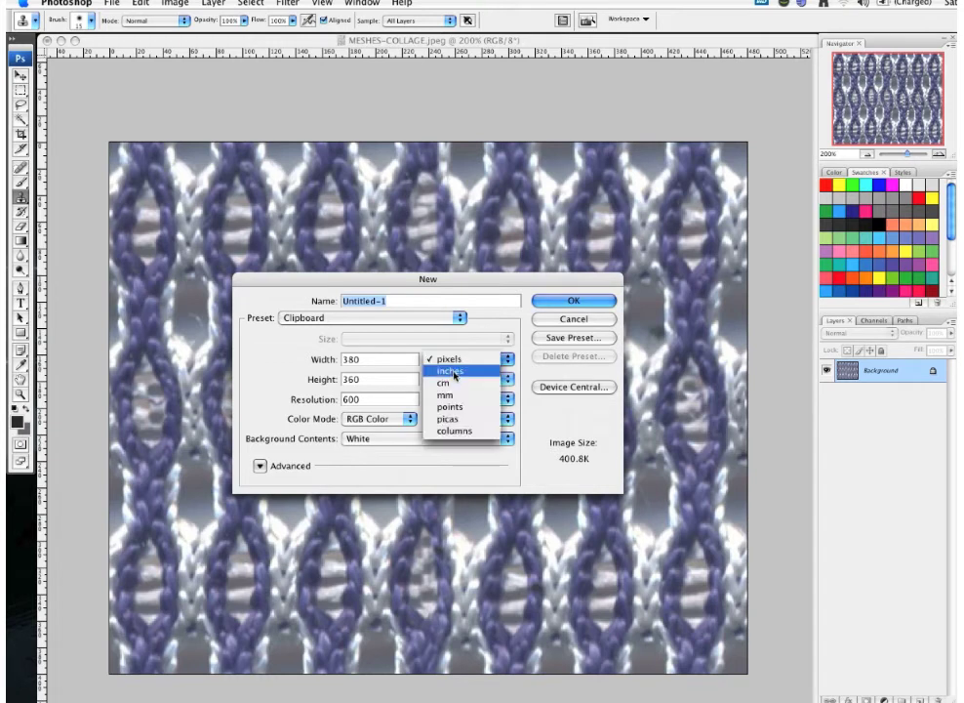
left_click(455, 373)
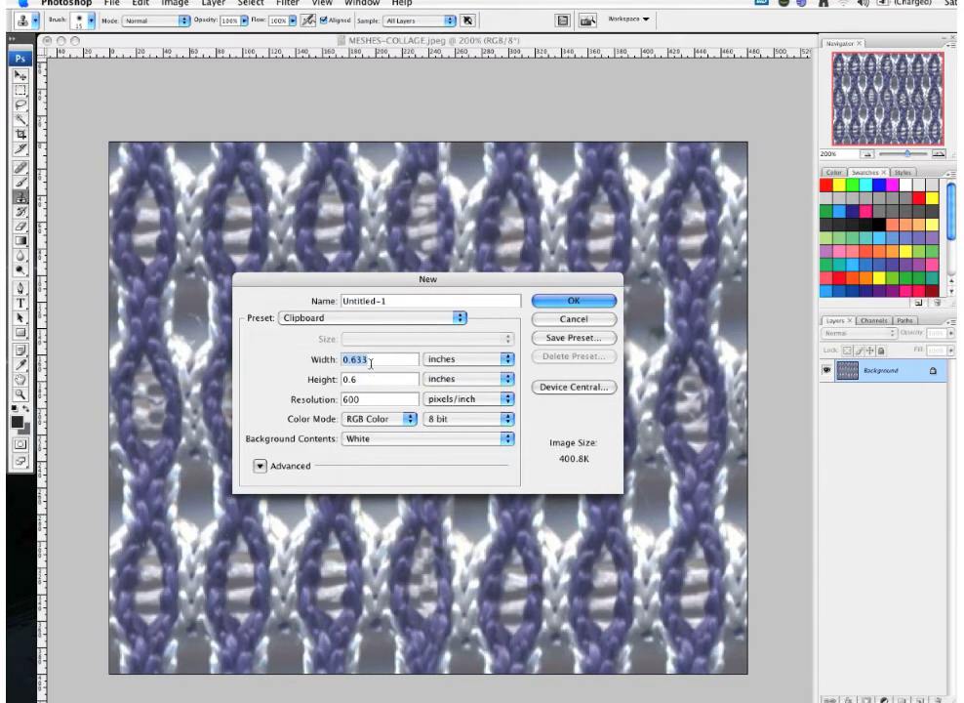
type("5")
key("Tab")
type("5")
key("Tab")
type("300")
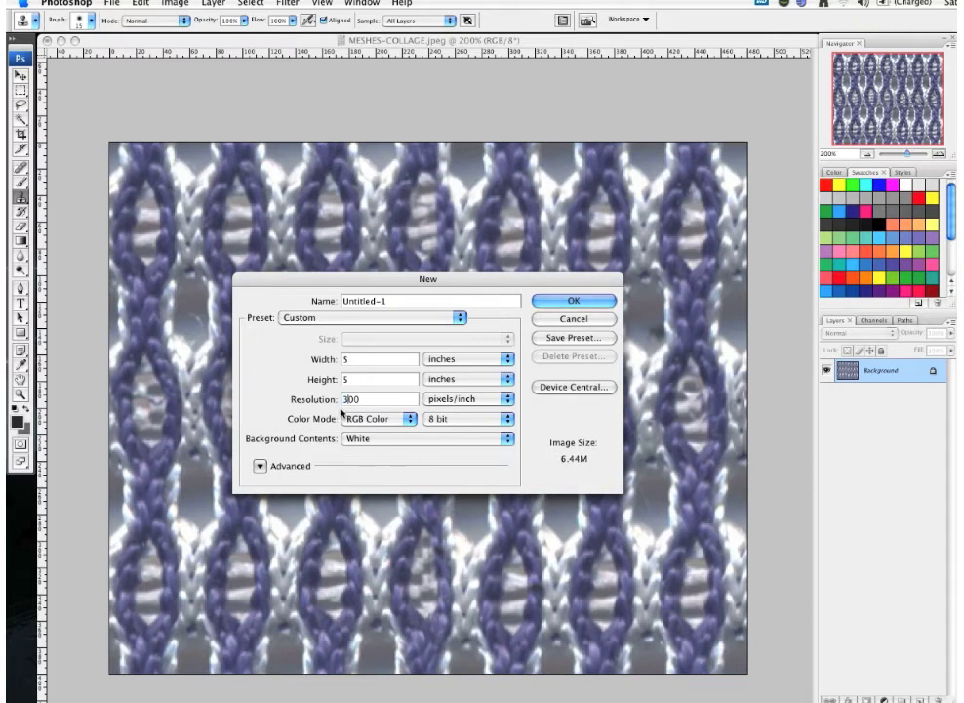
left_click(570, 301)
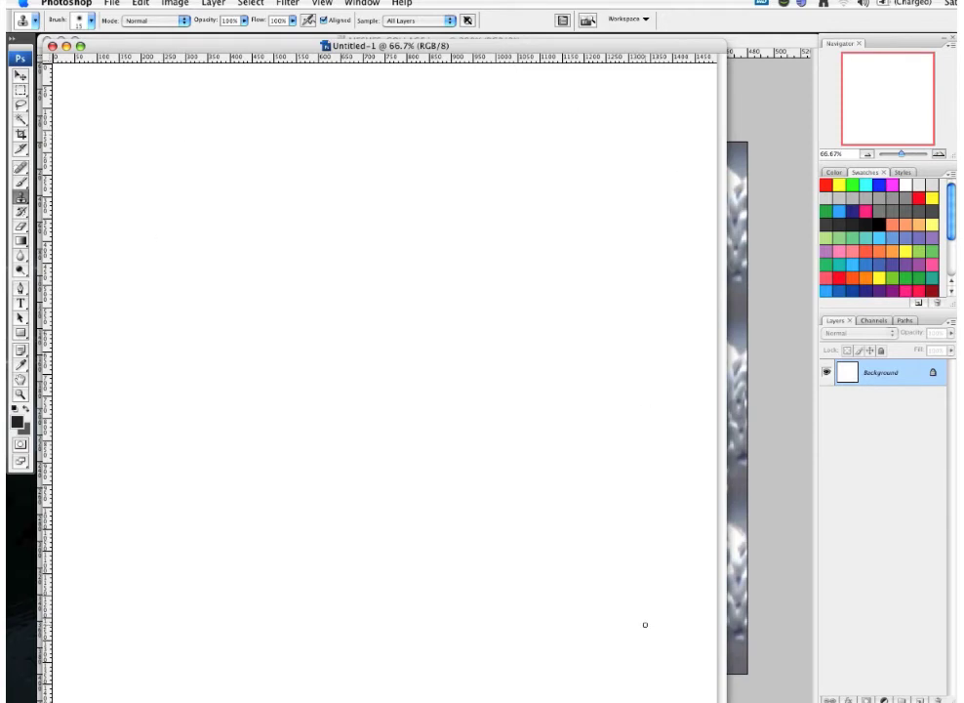
Fill the blank document with the new mesh pattern at 100% opacity, and close the test document without saving.
left_click(142, 4)
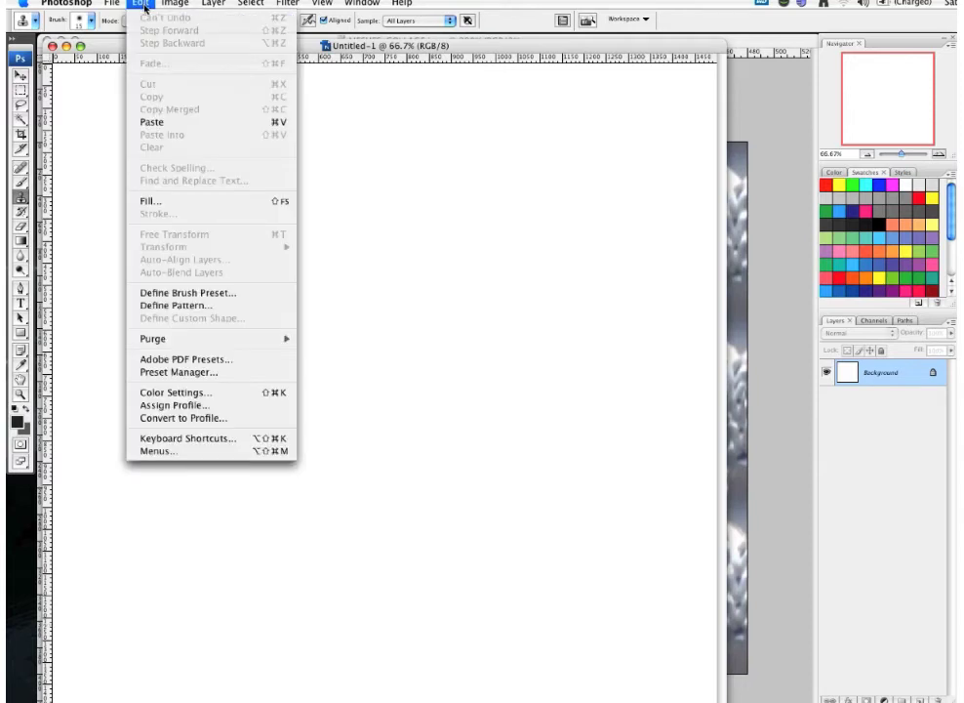
left_click(150, 203)
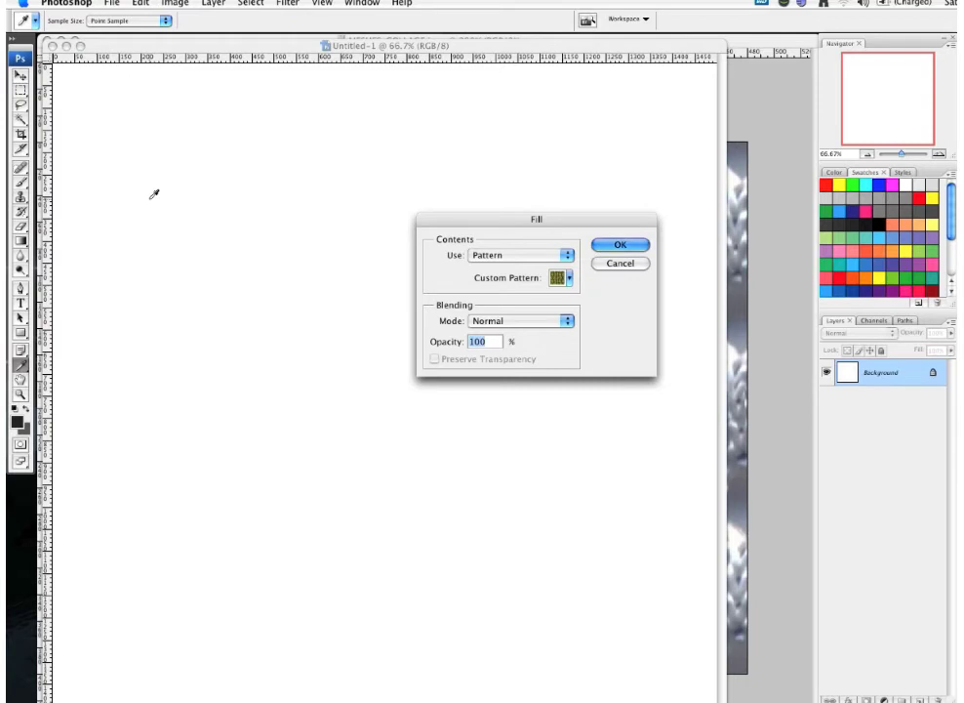
left_click(566, 256)
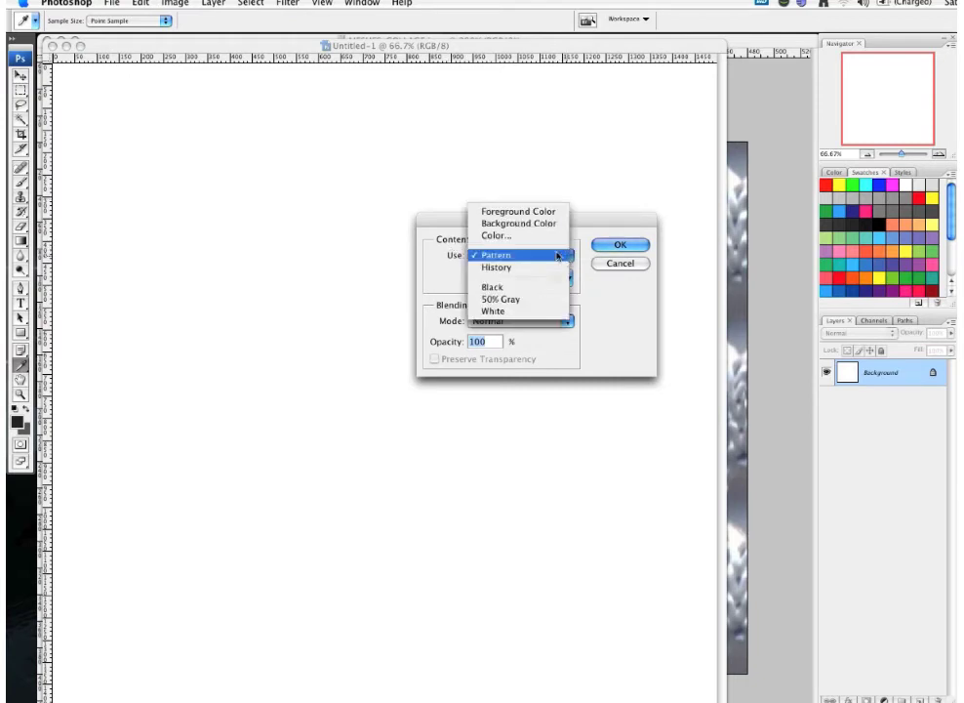
left_click(508, 257)
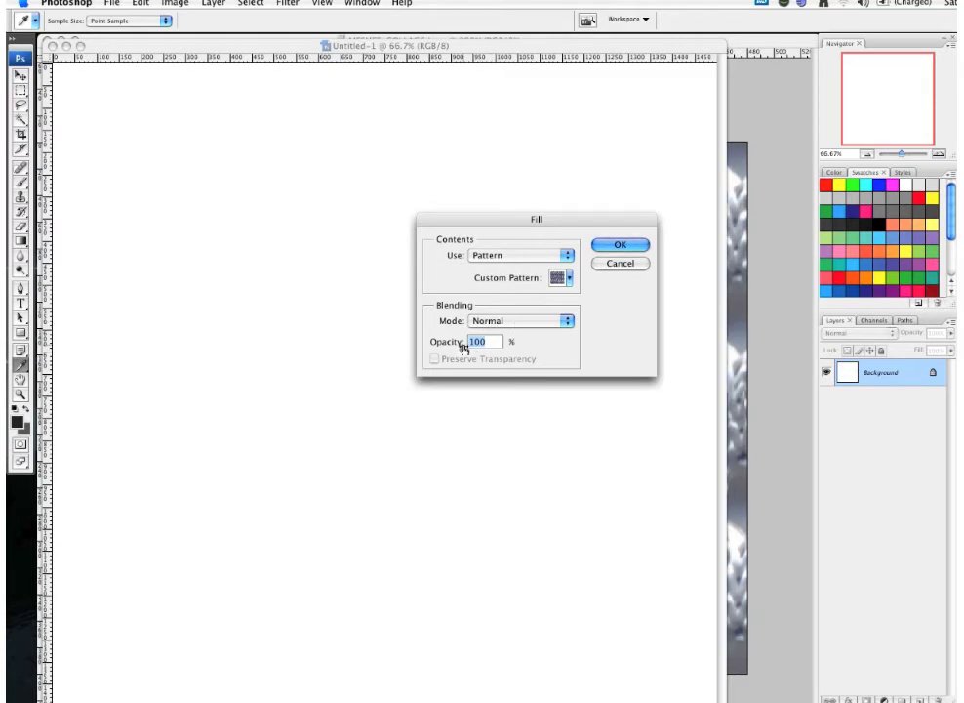
left_click(620, 244)
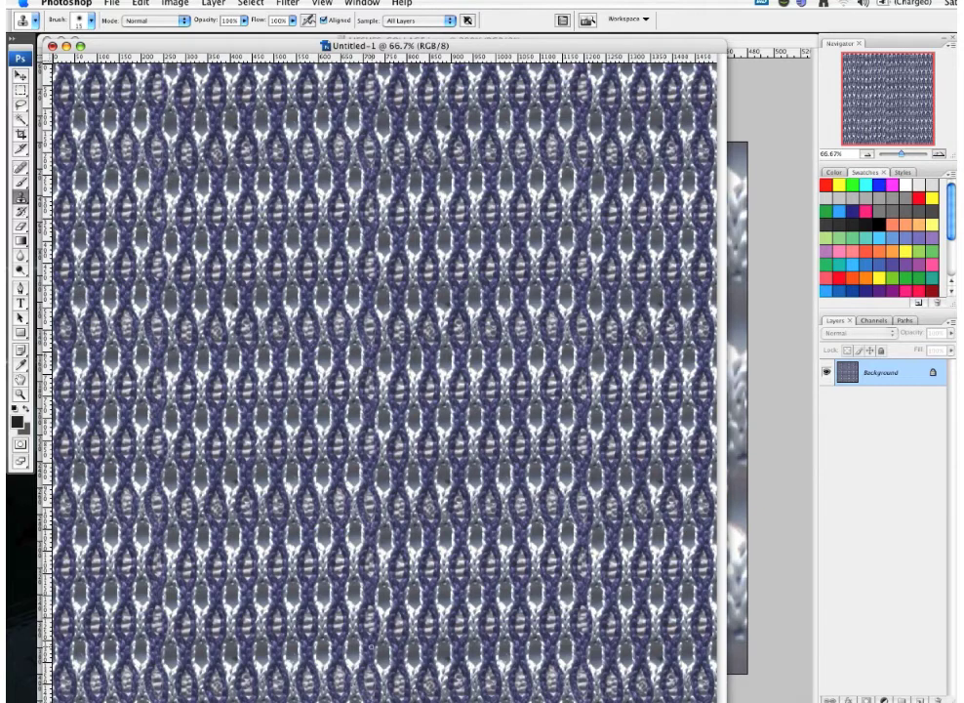
left_click(52, 45)
left_click(463, 215)
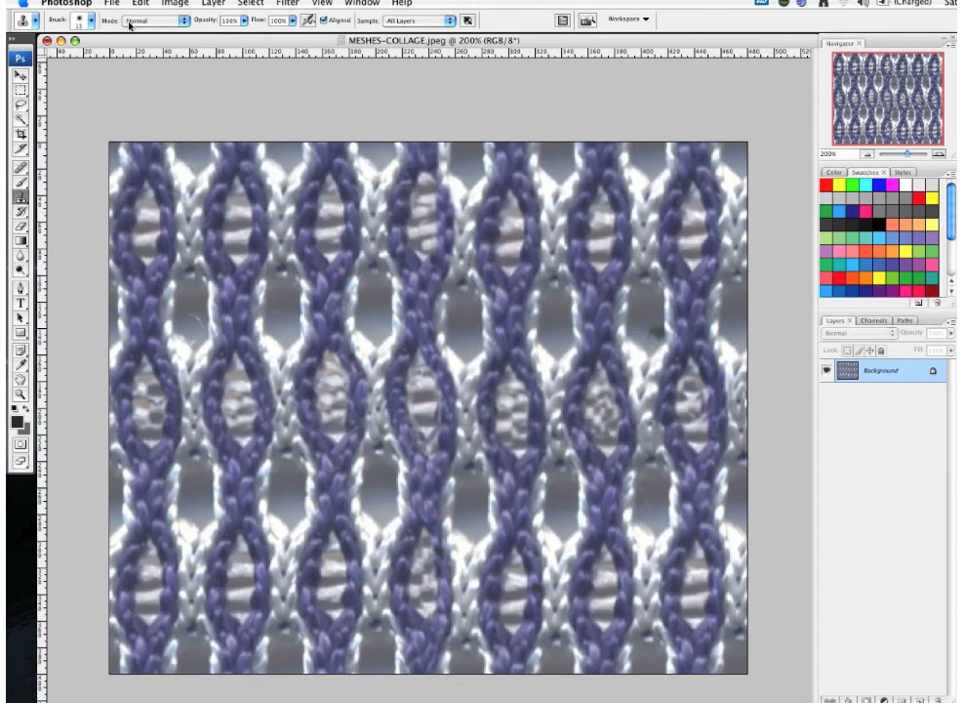
Copy the whole mesh image and paste it into the blank document in Illustrator.
key("super+a")
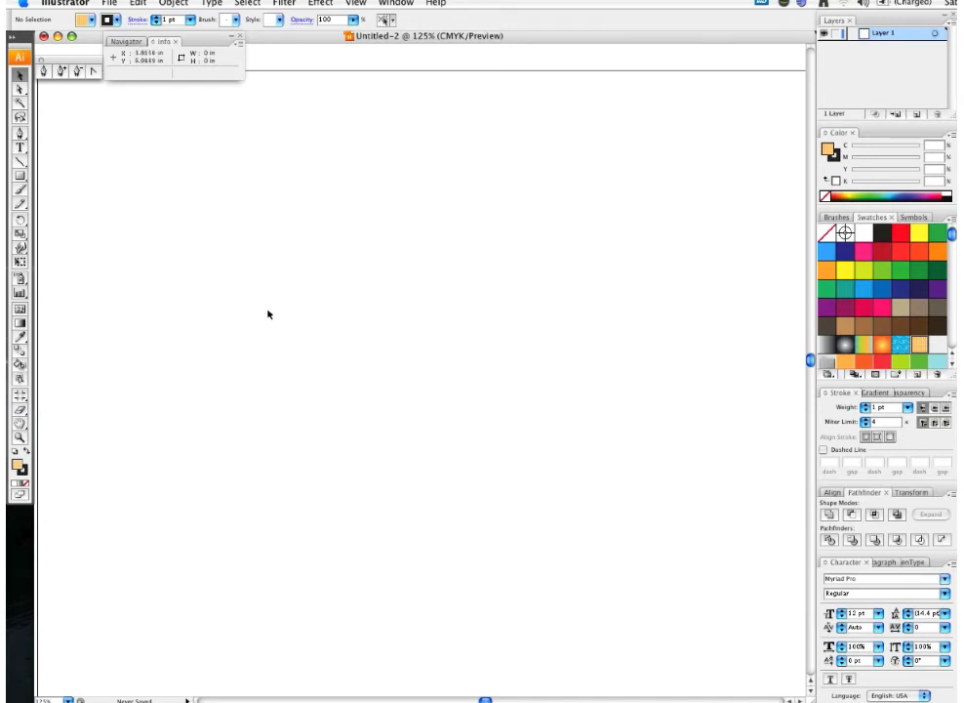
left_click(108, 3)
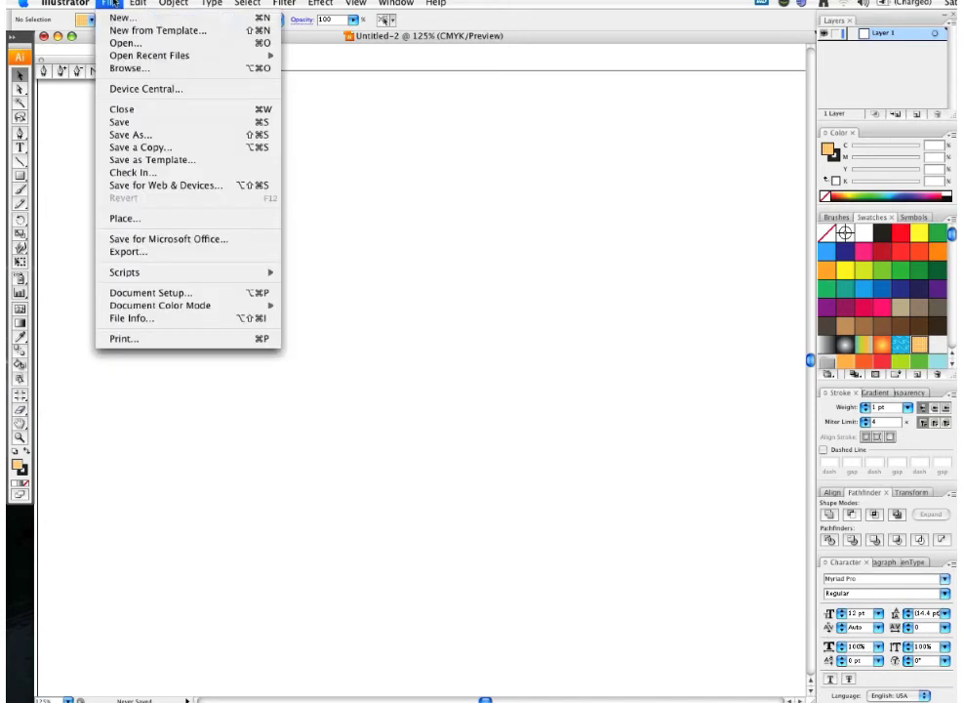
mouse_move(134, 5)
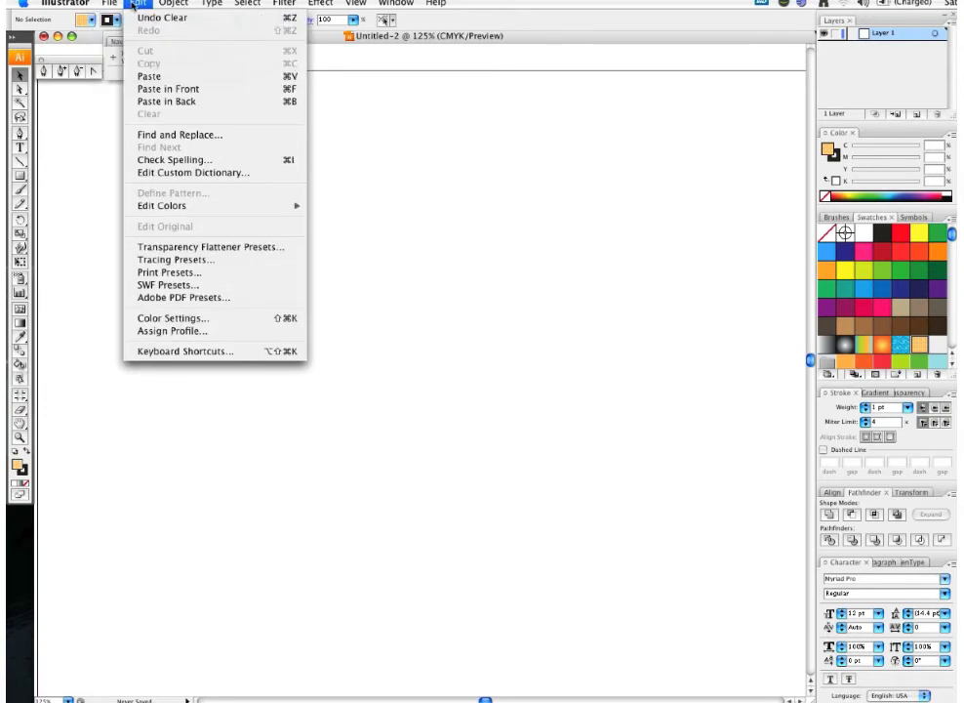
mouse_move(177, 5)
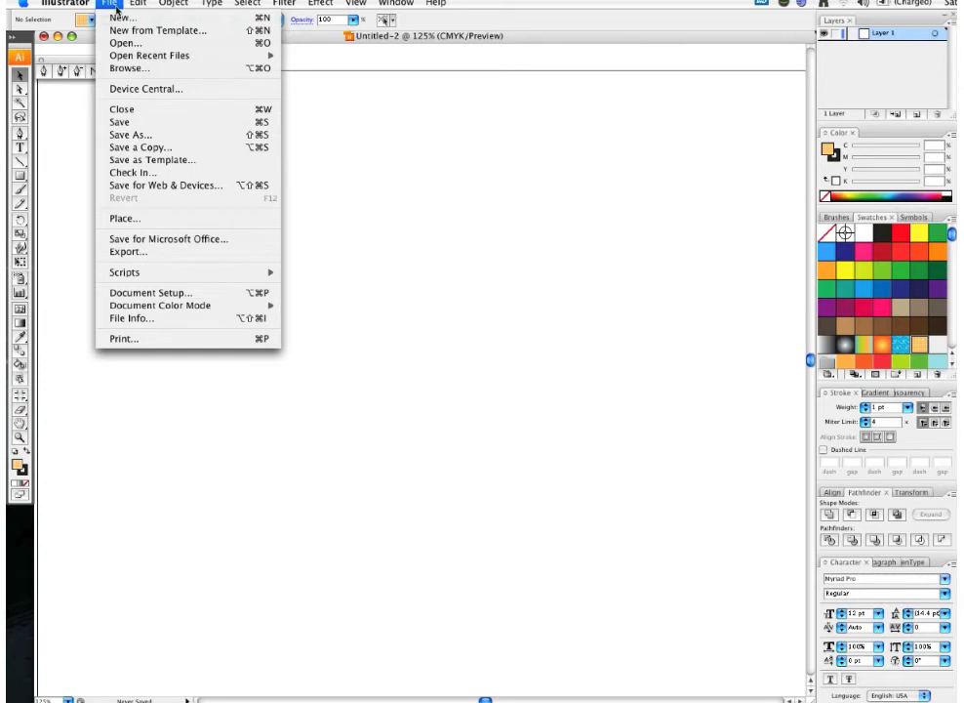
left_click(174, 465)
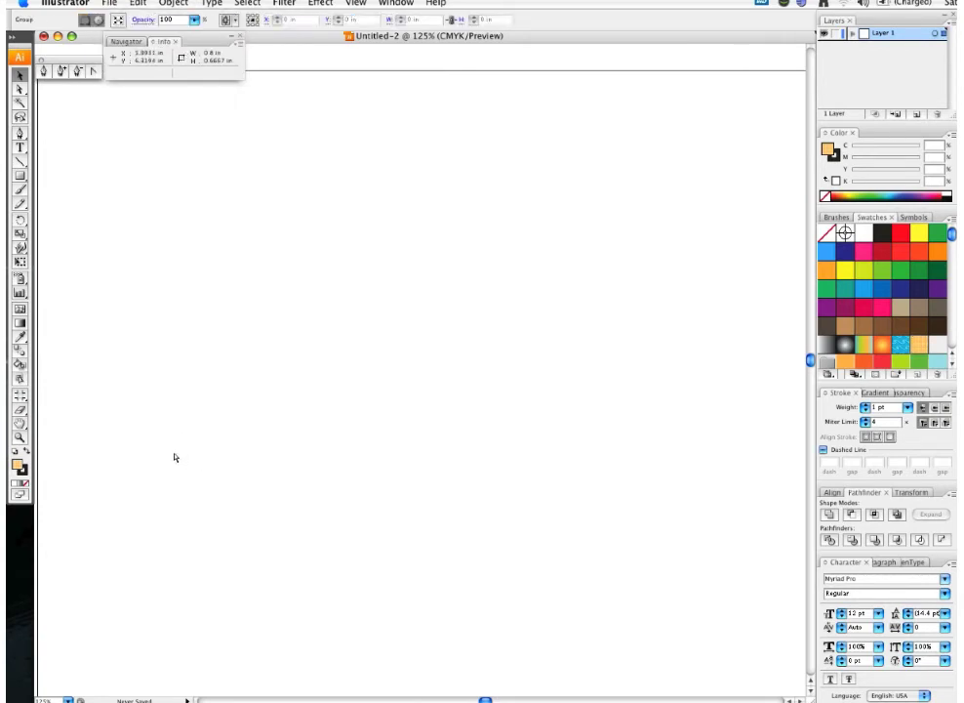
key("super+v")
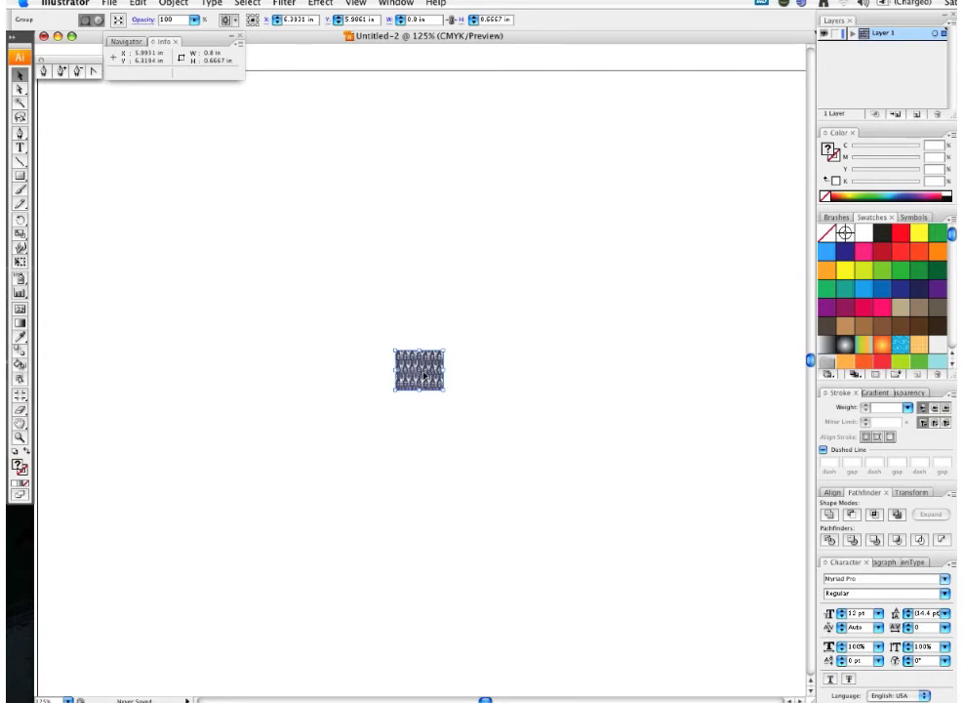
Move the pasted mesh tile to the page's upper-left corner and add it to the swatches as a new pattern.
left_click_drag(423, 376, 275, 295)
left_click_drag(94, 142, 83, 123)
left_click(119, 127)
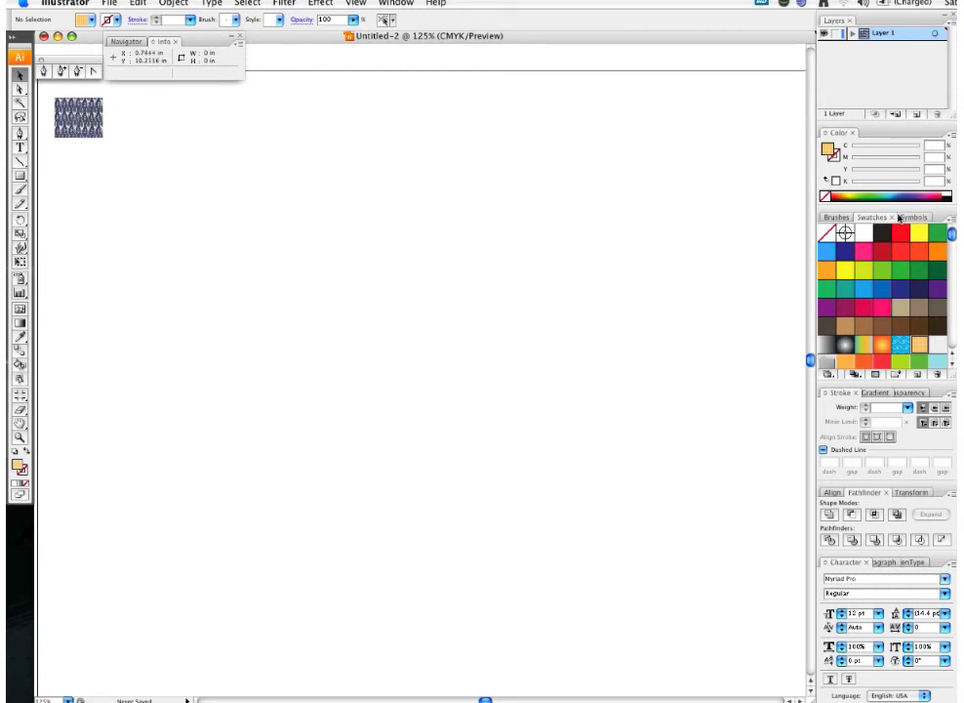
left_click_drag(82, 117, 935, 344)
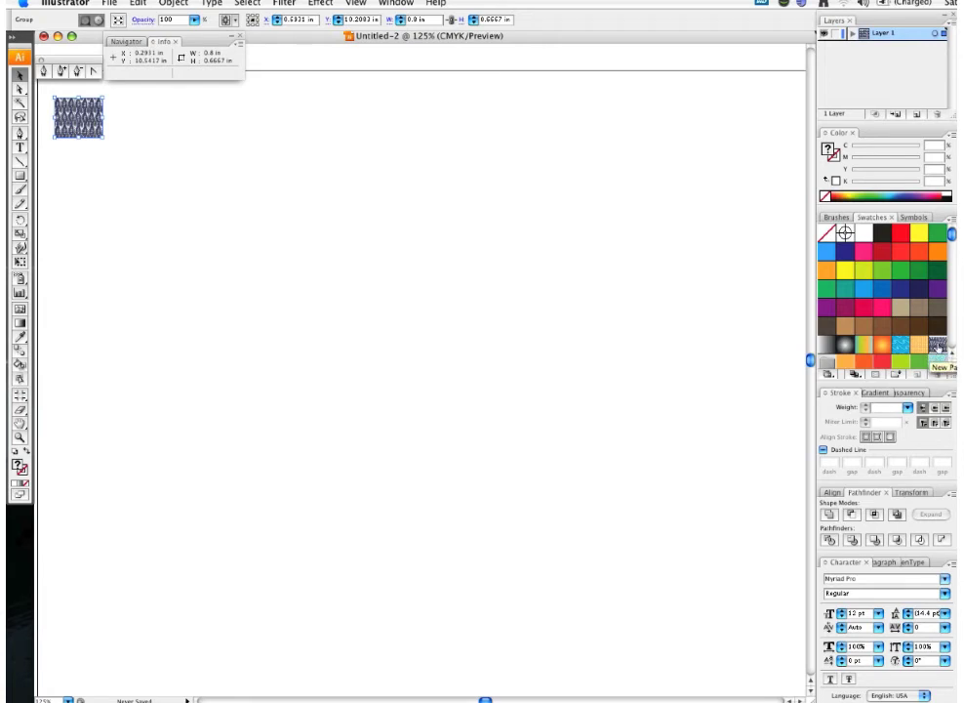
left_click(78, 158)
Draw a rectangle about 8.6 by 4.69 in beside the tile and fill it with the new mesh pattern swatch.
left_click(20, 177)
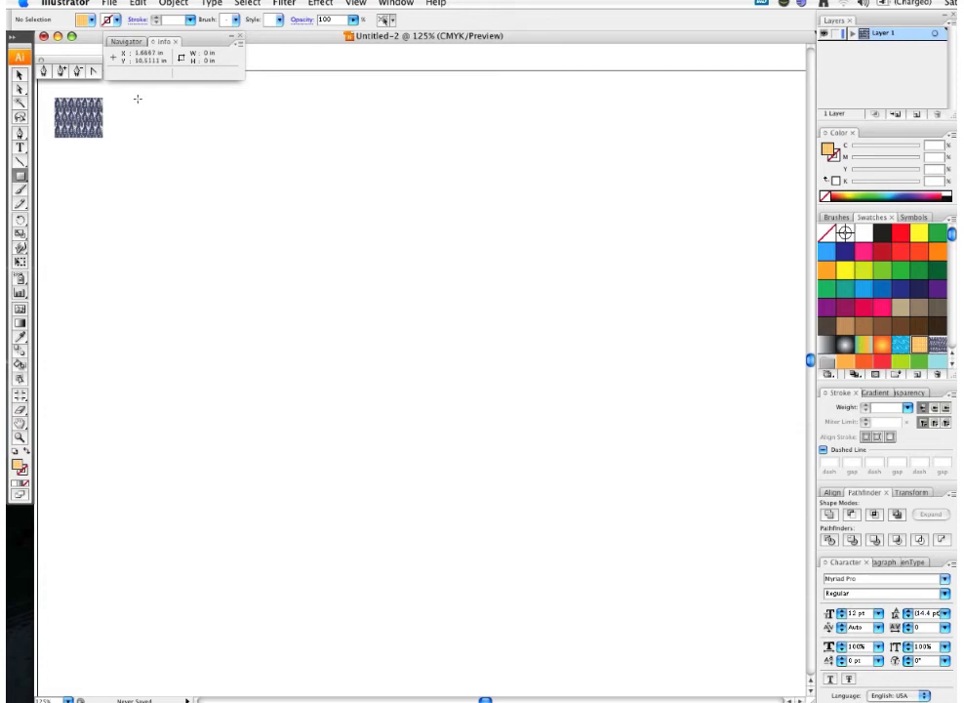
left_click_drag(137, 97, 652, 379)
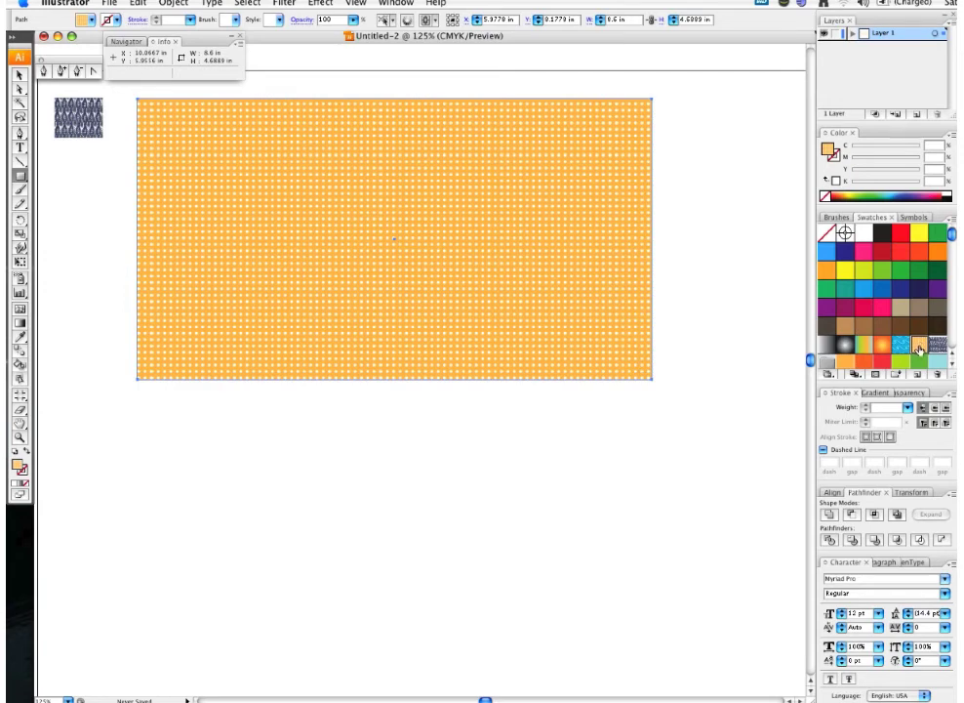
left_click(920, 348)
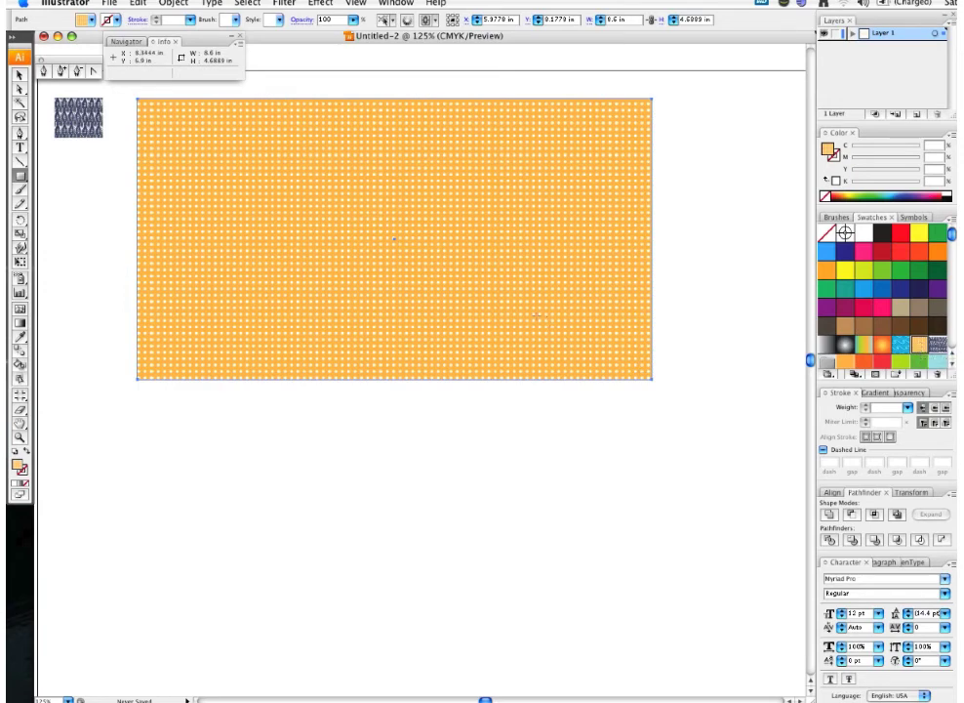
left_click(937, 344)
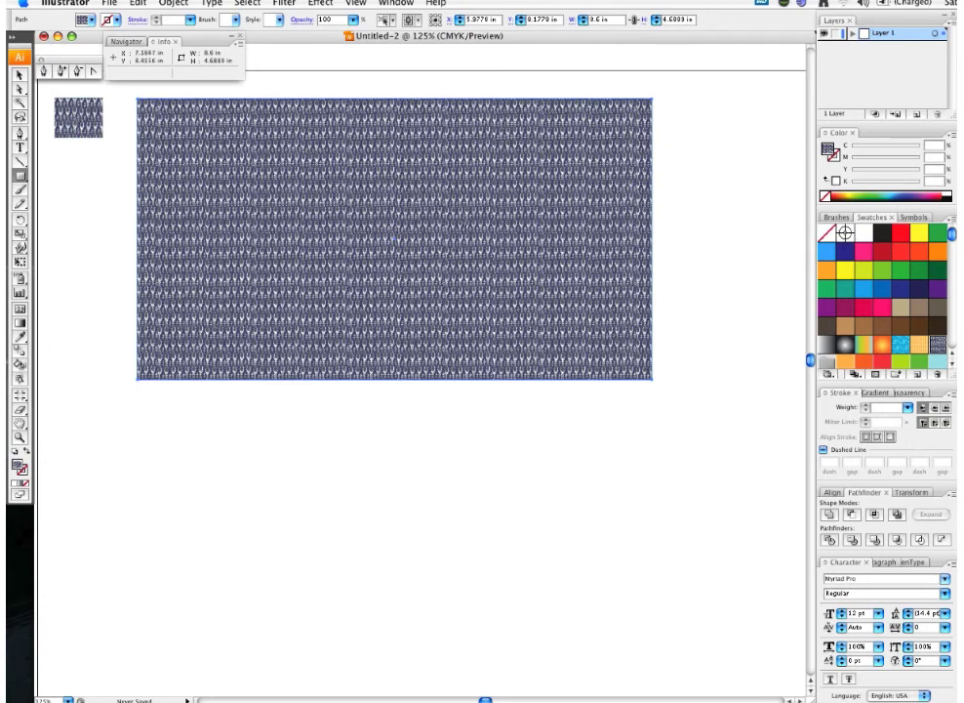
Enlarge and tilt only the mesh pattern inside the rectangle, keeping the rectangle's outline at its size.
key("s")
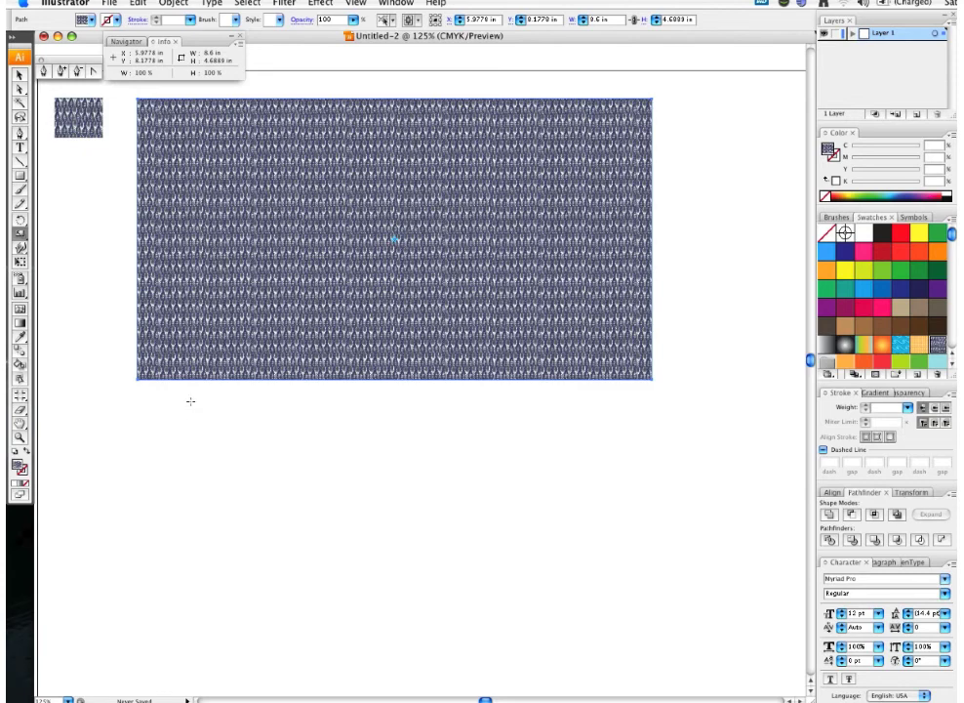
left_click_drag(191, 399, 138, 470)
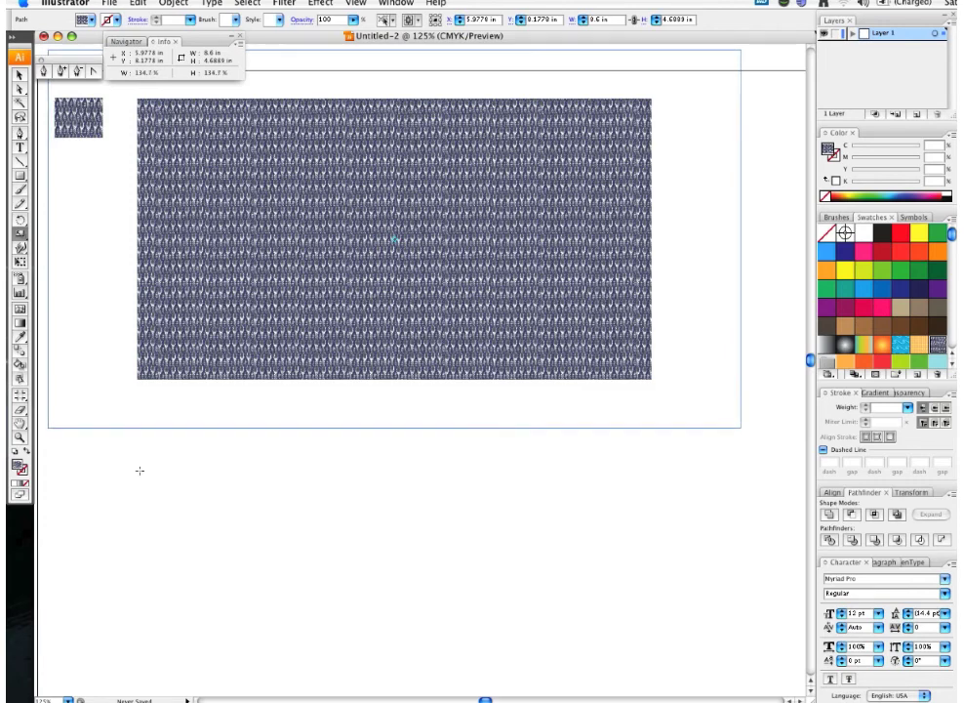
left_click_drag(327, 391, 293, 434)
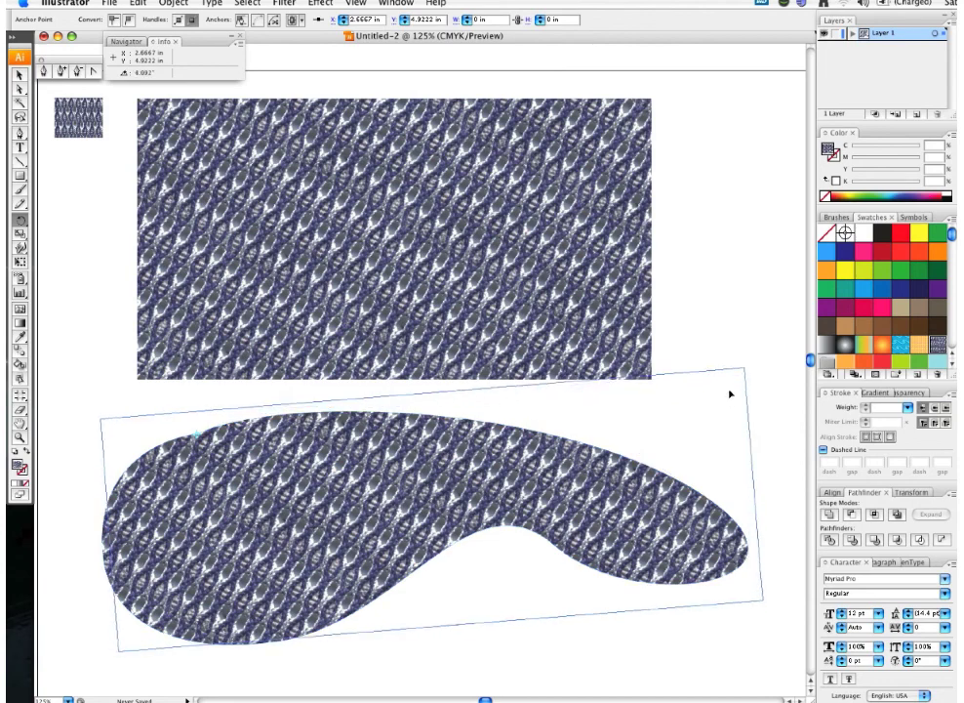
Rotate the mesh pattern inside the curved shape until its columns stand upright, and scale the pattern down without changing the outline.
mouse_move(745, 457)
left_mouse_down()
mouse_move(715, 347)
mouse_move(745, 446)
left_mouse_up()
key("s")
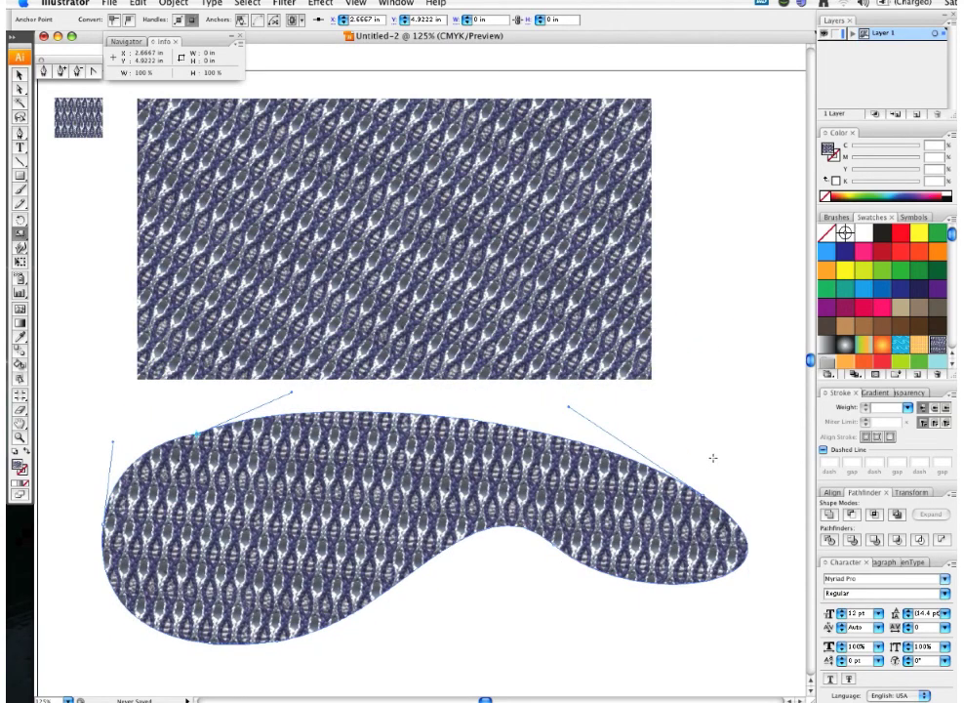
left_click_drag(714, 390, 522, 390)
Undo a trial vertical stretch of the curved shape's pattern, and scale the pattern with the drag at about 121% width and 98% height.
left_click_drag(414, 415, 415, 397)
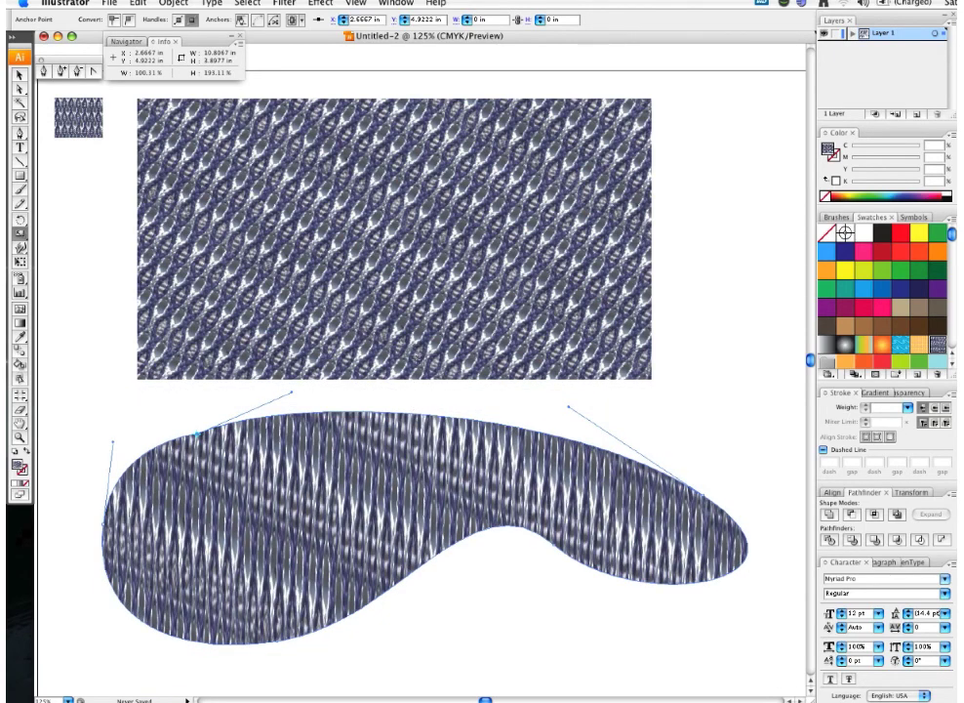
key("super+z")
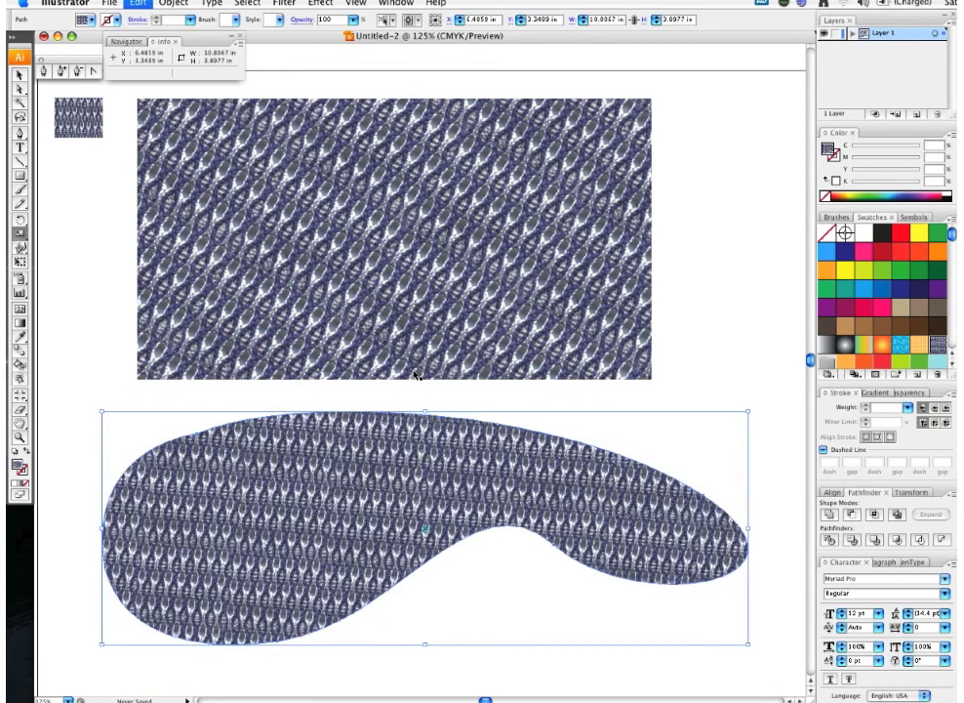
left_click_drag(559, 413, 602, 405)
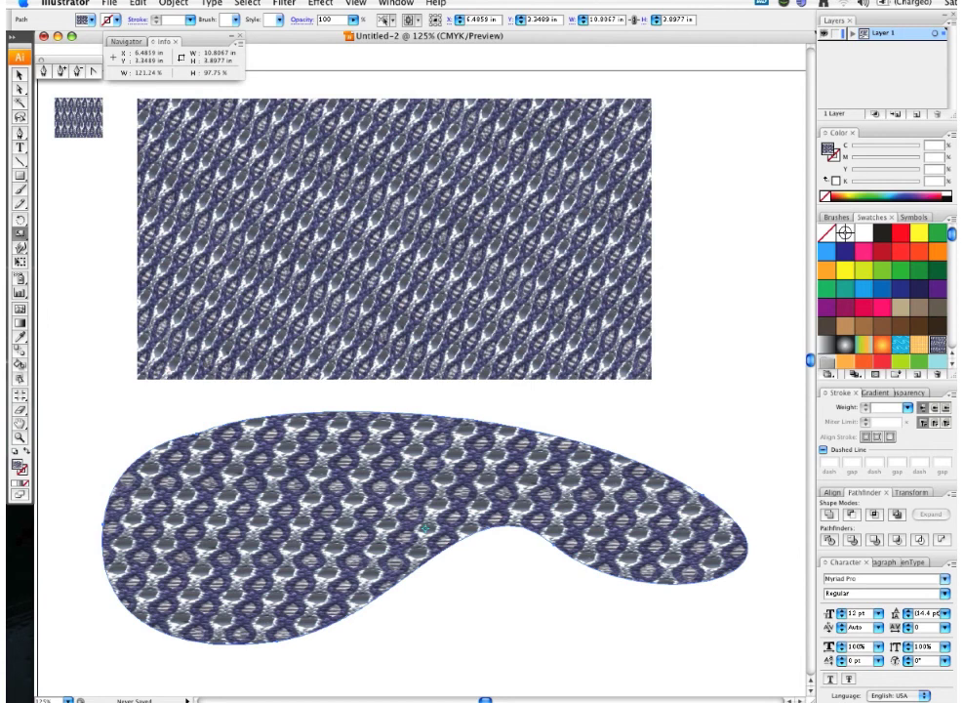
key("v")
left_click(681, 430)
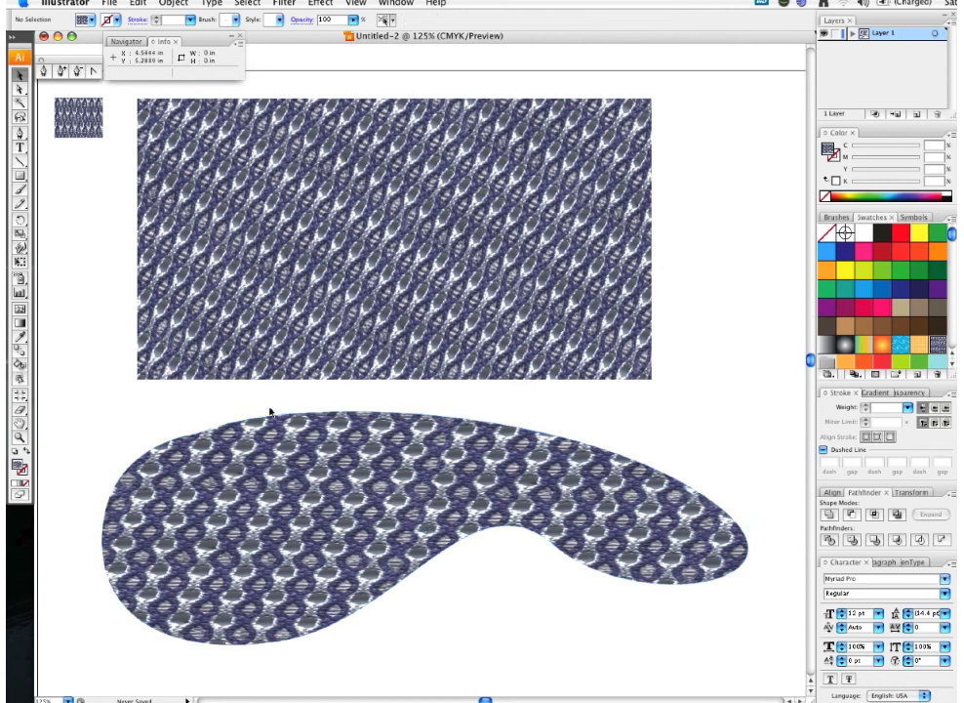
Draw a rectangle about 3.5 by 4.63 in over the left part of the curved shape and fill it with red.
left_click(18, 175)
left_click_drag(195, 395, 405, 671)
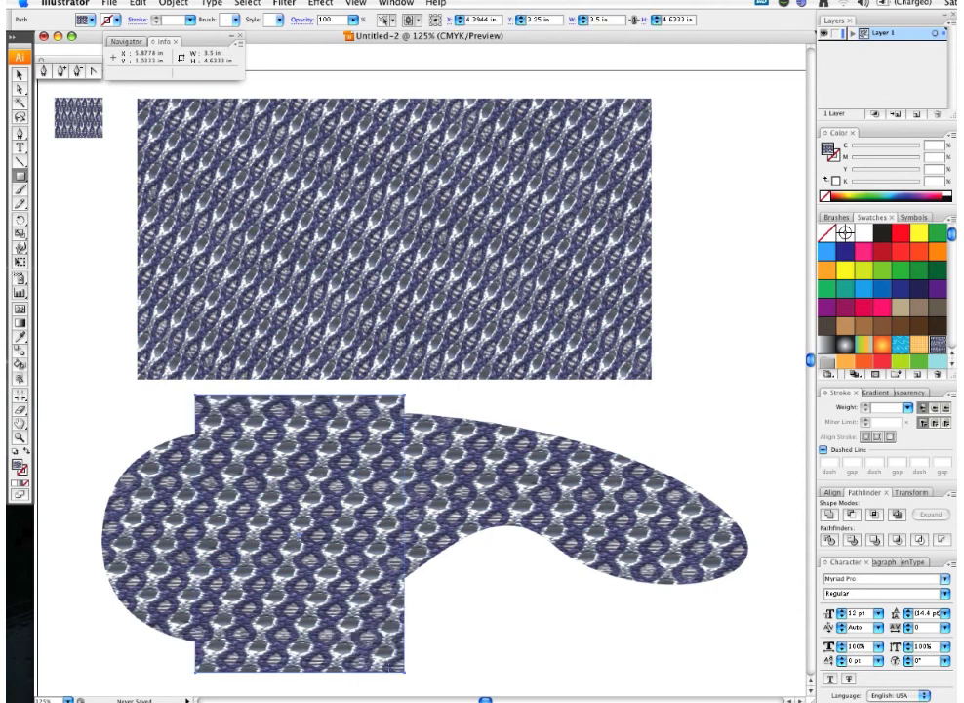
left_click(904, 231)
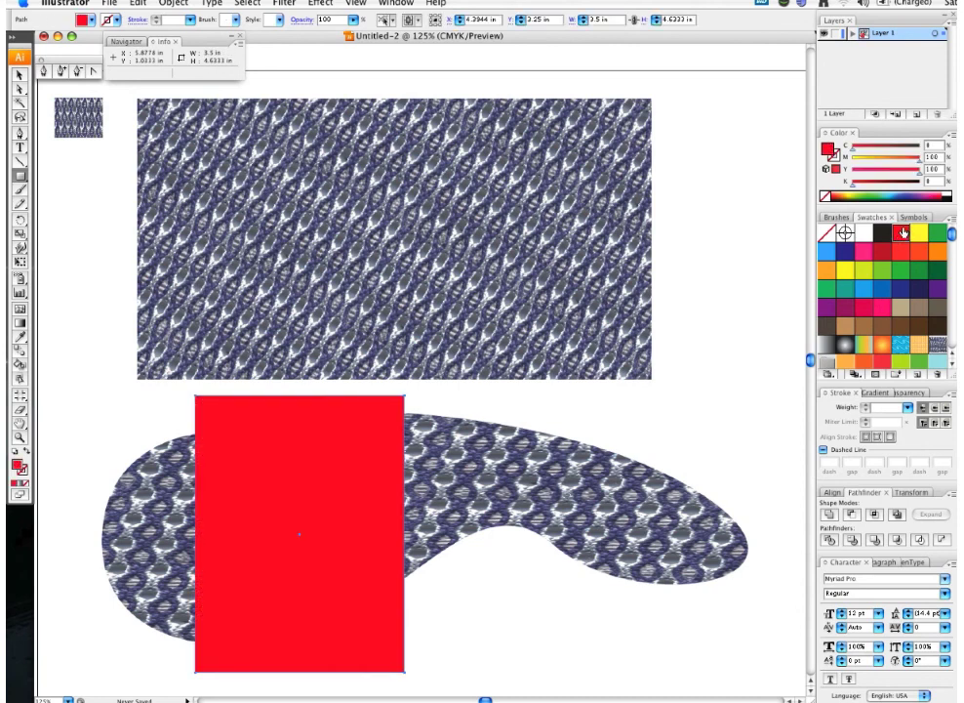
Send the red rectangle to the back, behind the curved mesh shape, and deselect it.
left_click(172, 3)
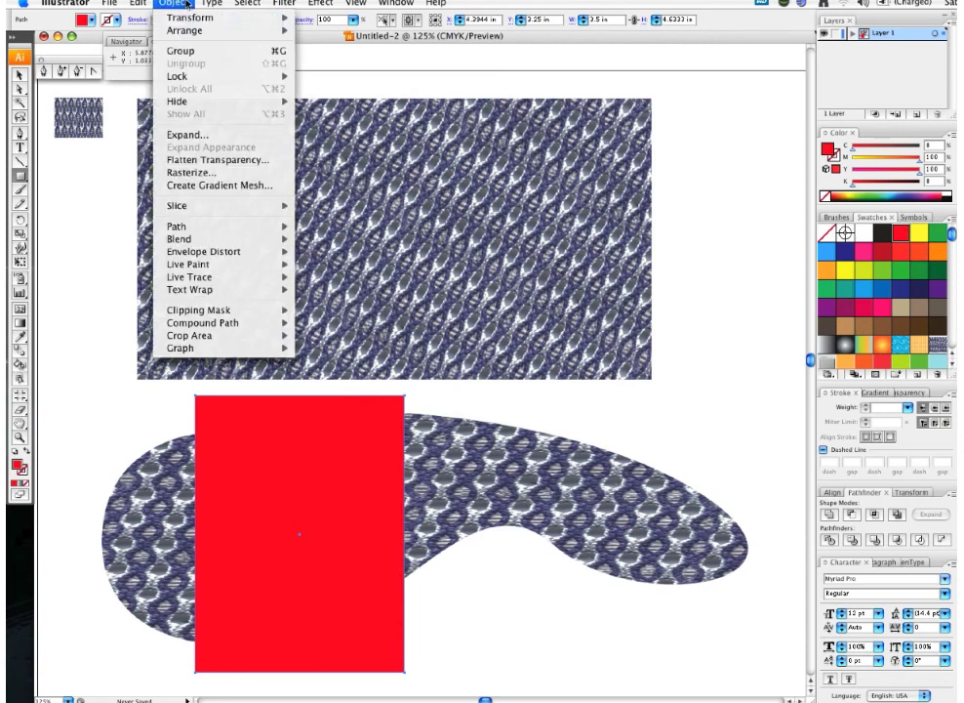
mouse_move(181, 30)
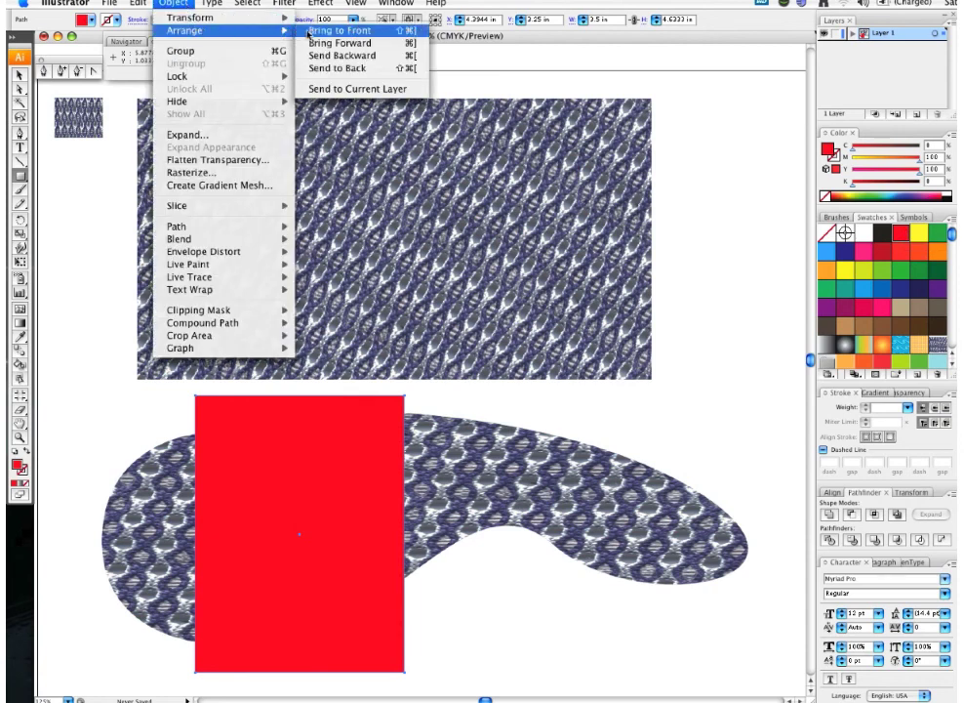
left_click(346, 69)
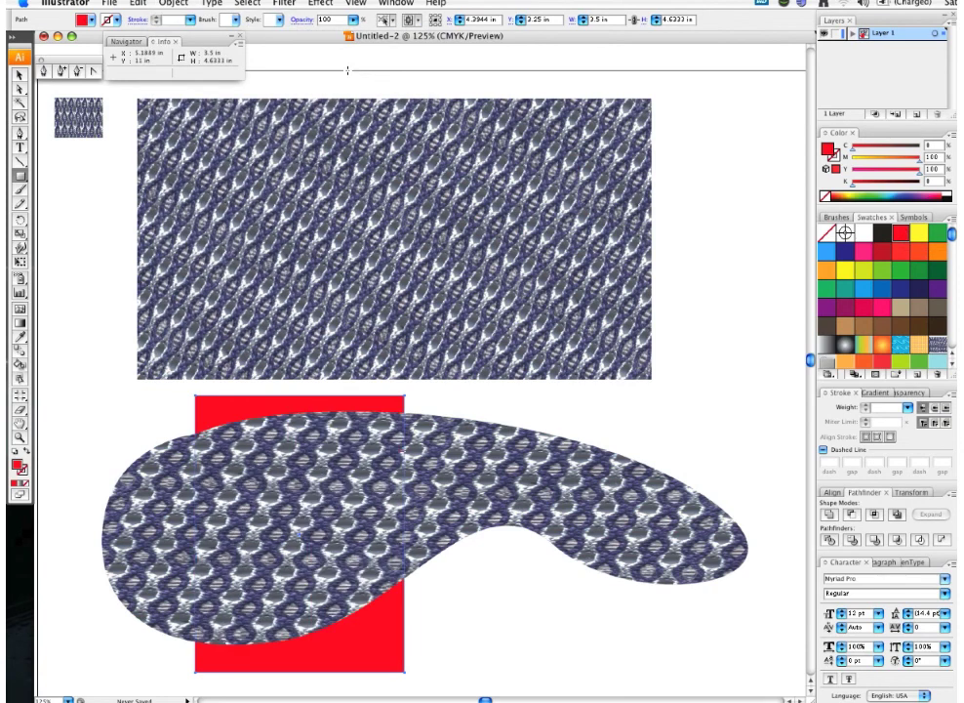
left_click(523, 399)
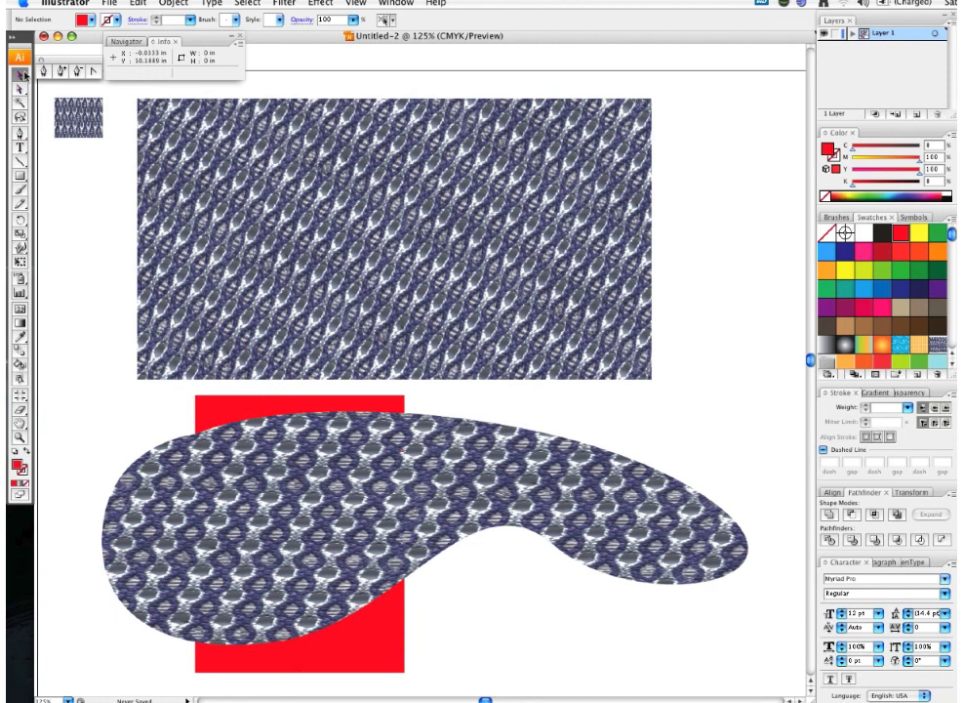
Set the curved mesh shape's blending mode to Multiply.
left_click(464, 491)
left_click(908, 393)
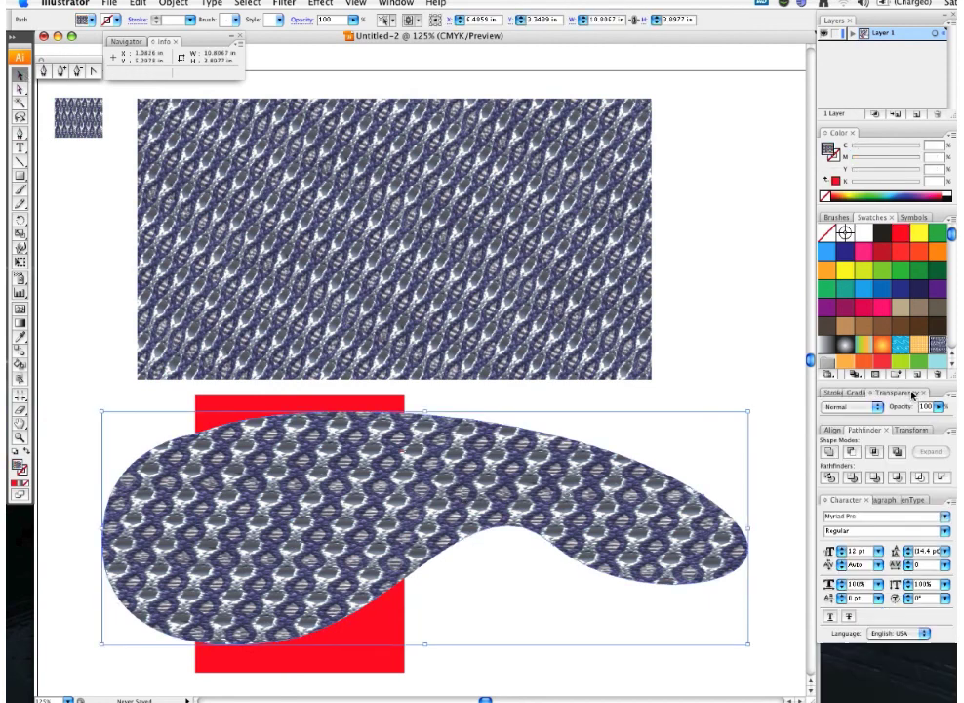
left_click(845, 406)
left_click(847, 431)
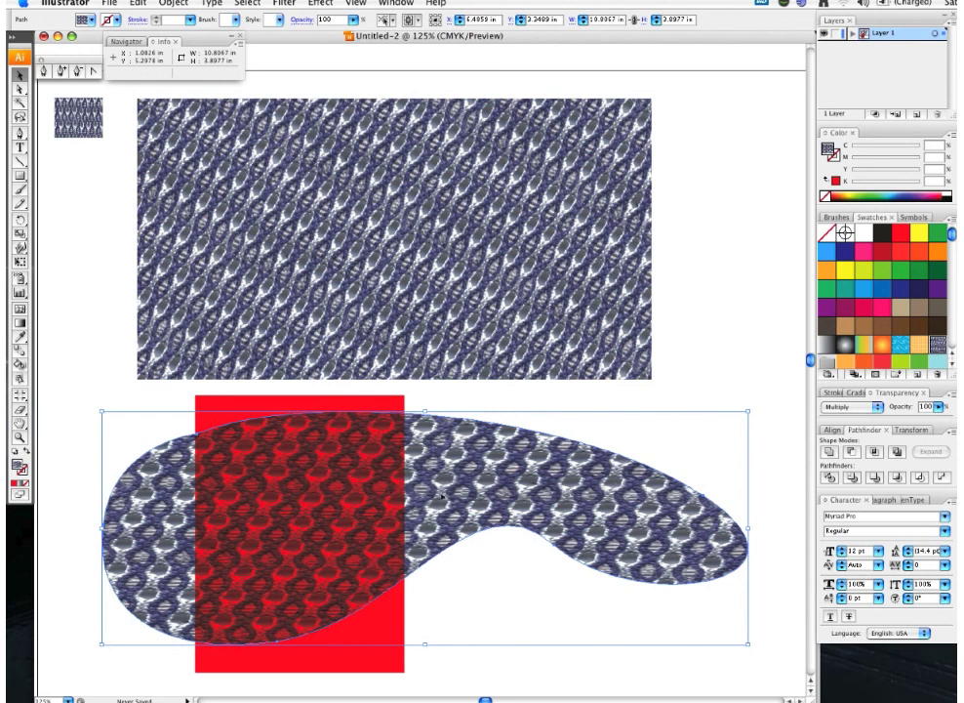
Delete the red rectangle behind the curved mesh shape.
left_click(119, 368)
left_click(213, 411)
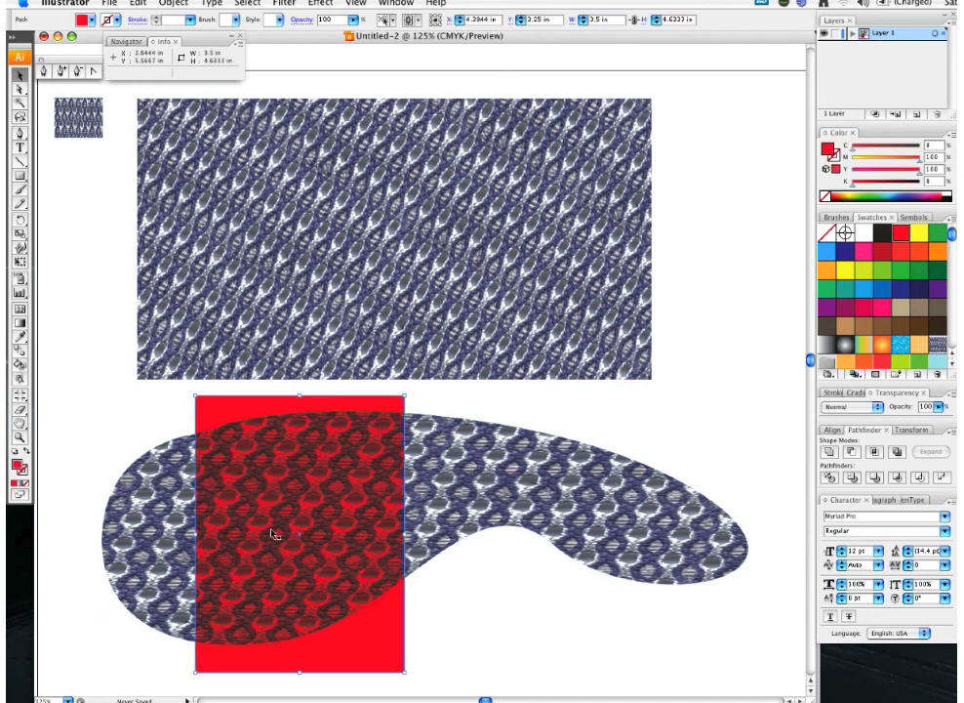
key("Delete")
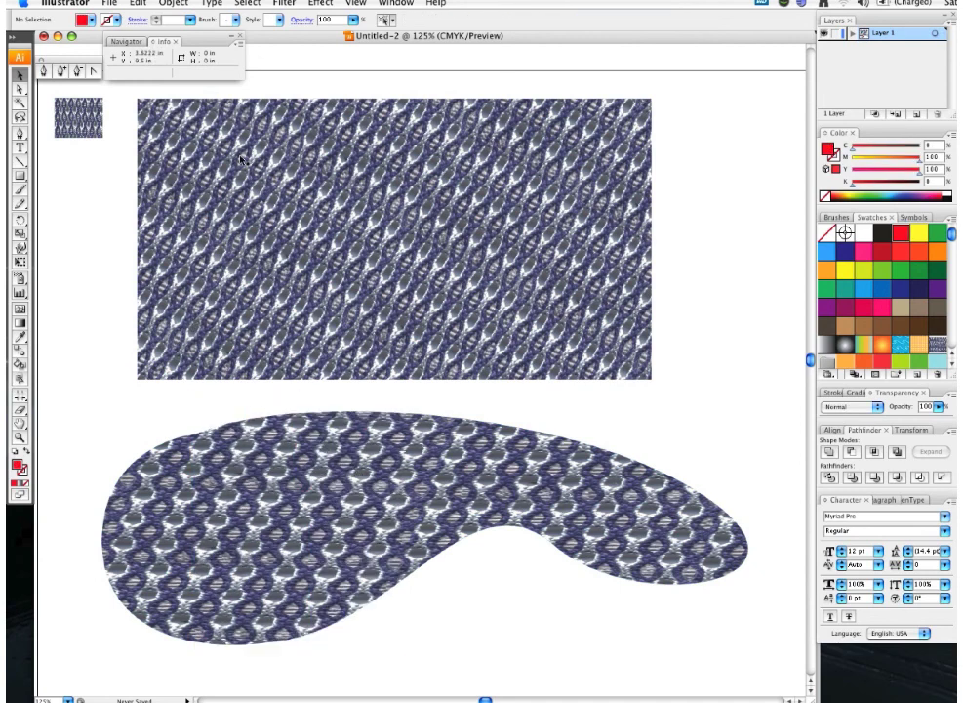